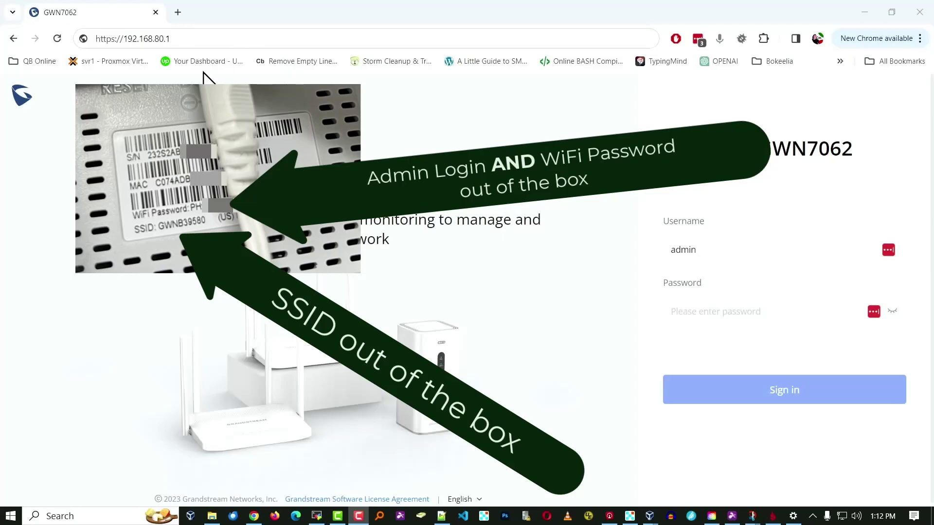
Sign in to the router at 192.168.80.1 with the saved admin password.
{"action": "left_click_drag", "start_coordinate": [179, 39], "coordinate": [89, 43]}
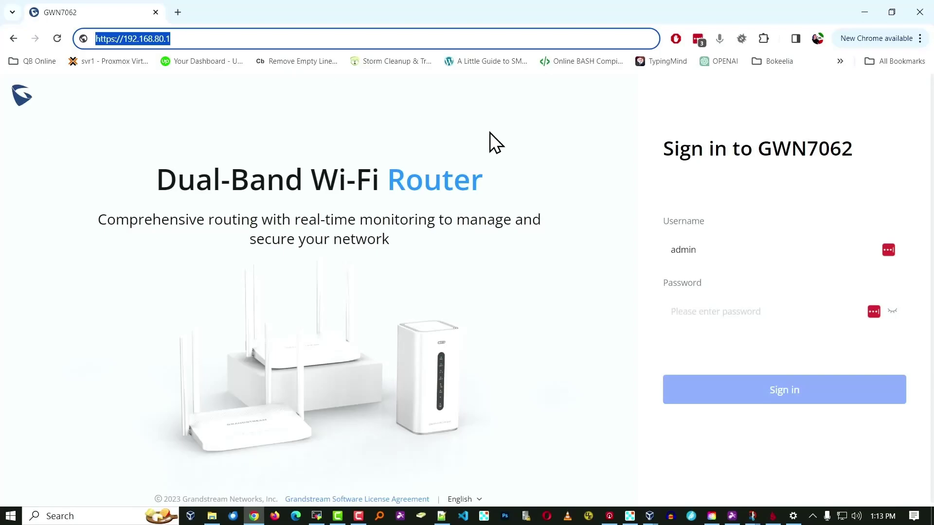
{"action": "left_click", "coordinate": [695, 312]}
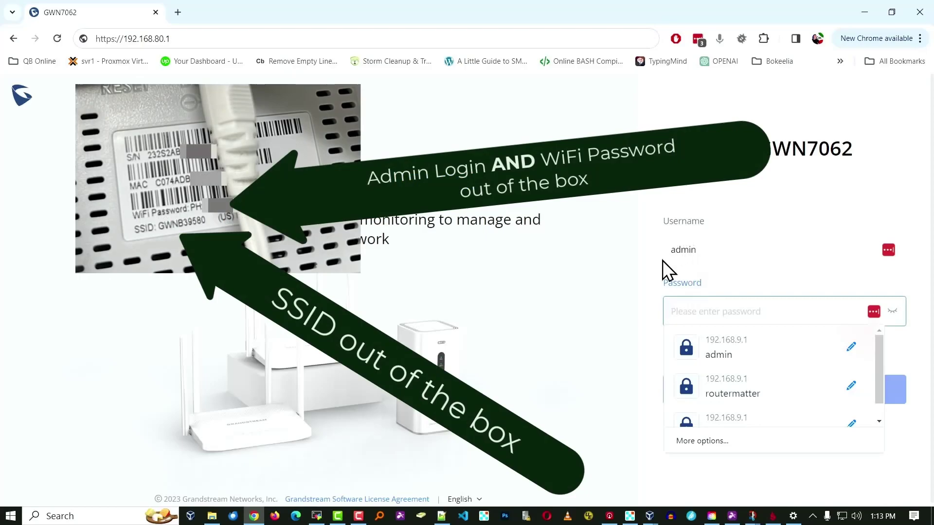
{"action": "left_click", "coordinate": [716, 354]}
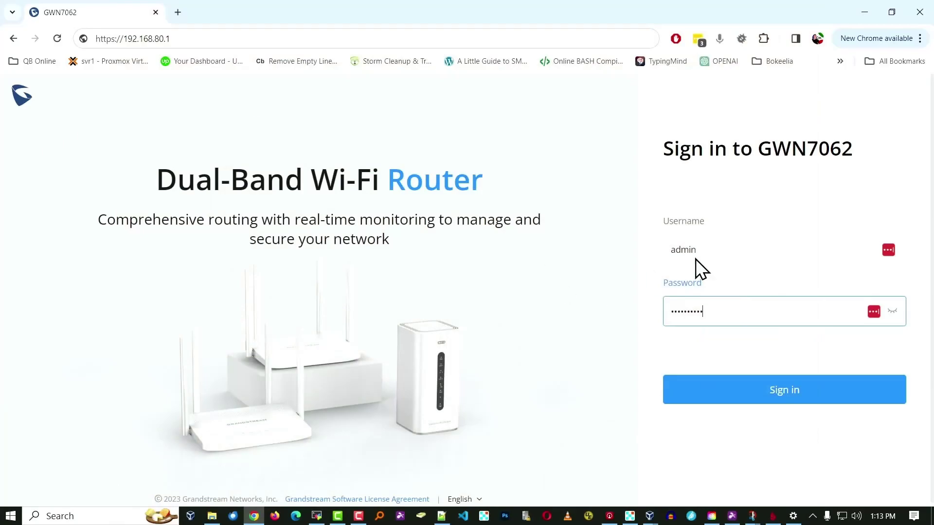
{"action": "left_click", "coordinate": [791, 402]}
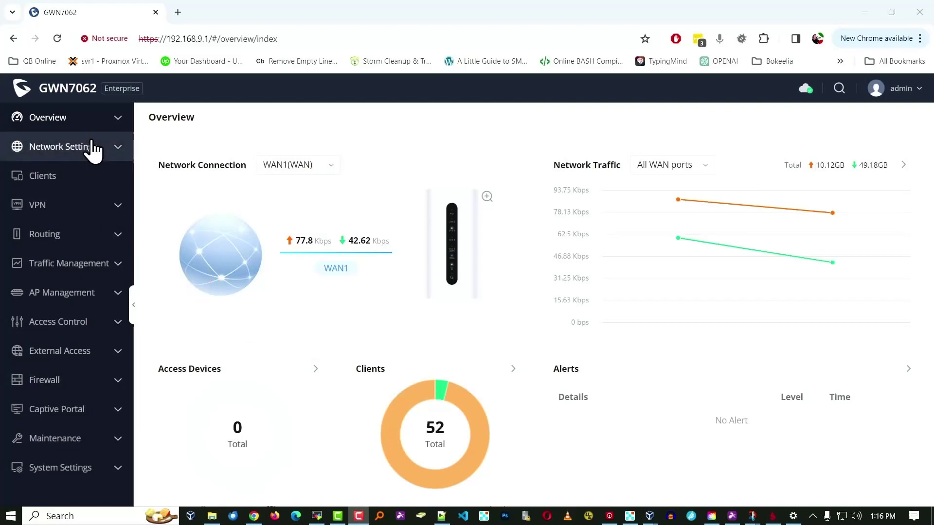
Open WAN1's edit form and review its name, Static IP connection type and IP address.
{"action": "left_click", "coordinate": [64, 151]}
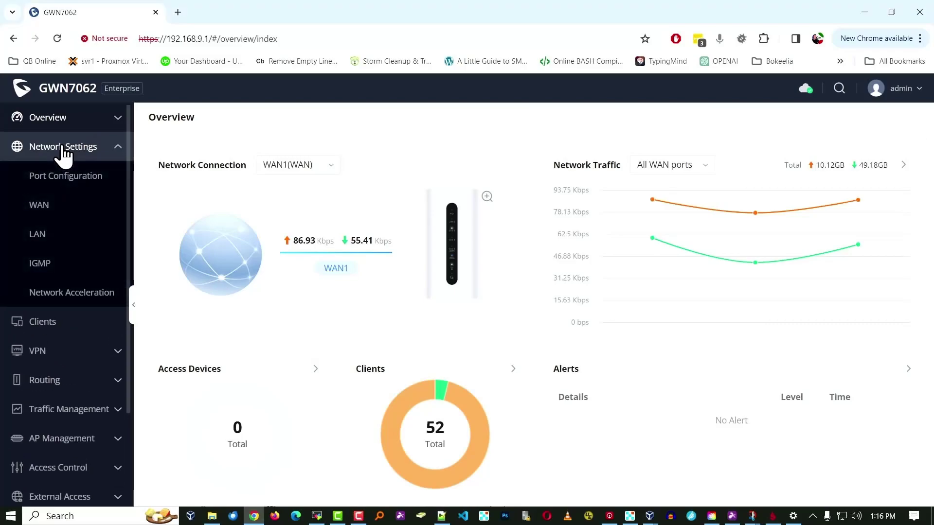
{"action": "left_click", "coordinate": [41, 208]}
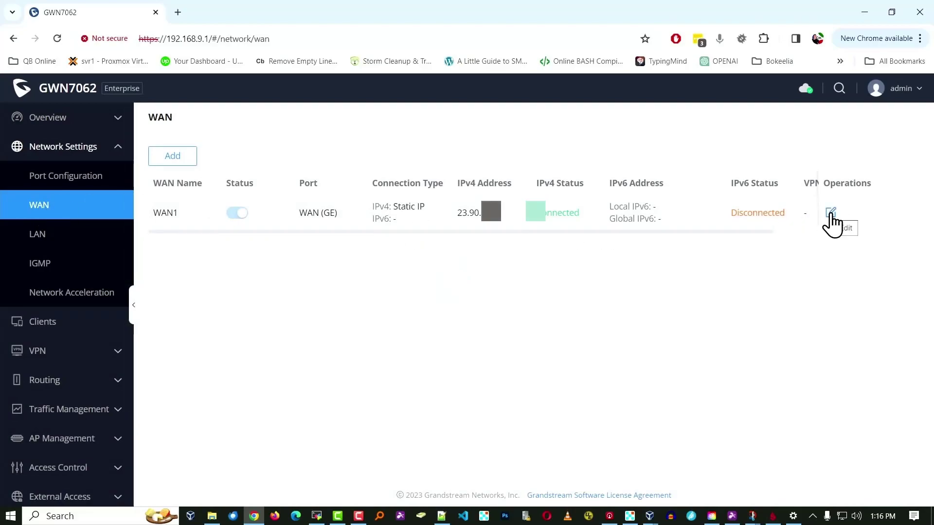
{"action": "left_click", "coordinate": [830, 213]}
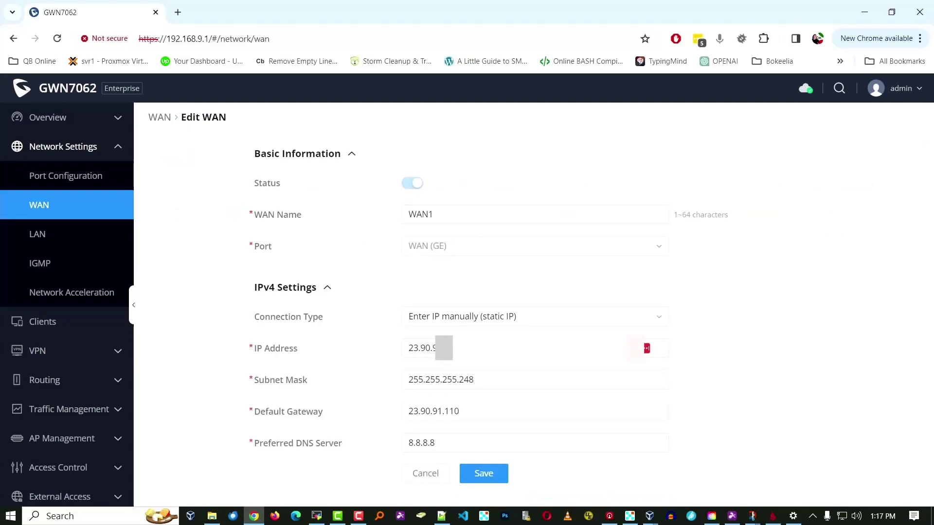
{"action": "left_click_drag", "start_coordinate": [927, 198], "coordinate": [928, 201]}
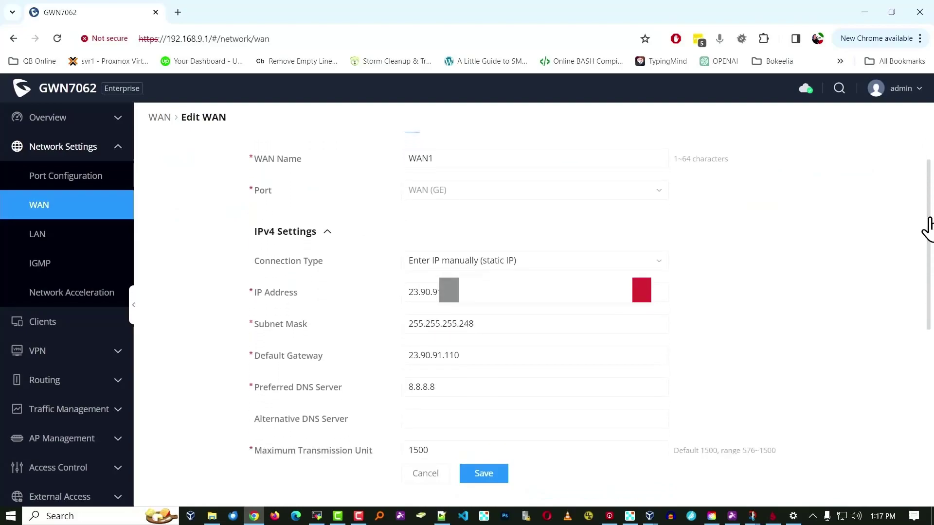
{"action": "left_click_drag", "start_coordinate": [458, 157], "coordinate": [370, 165]}
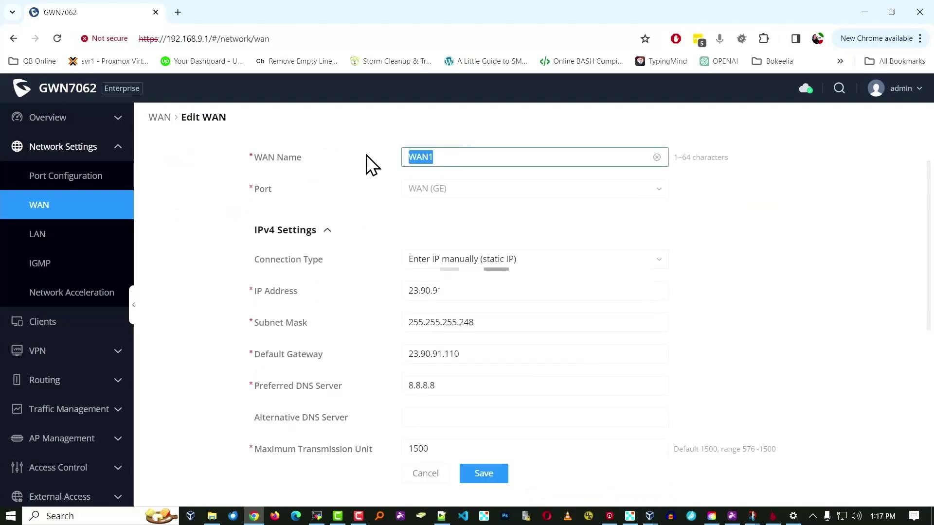
{"action": "left_click", "coordinate": [175, 209]}
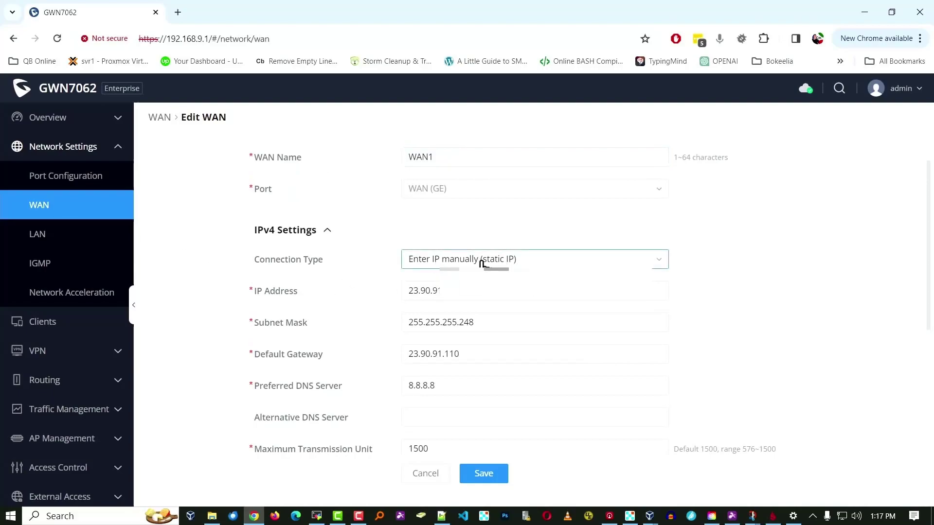
{"action": "left_click", "coordinate": [535, 263]}
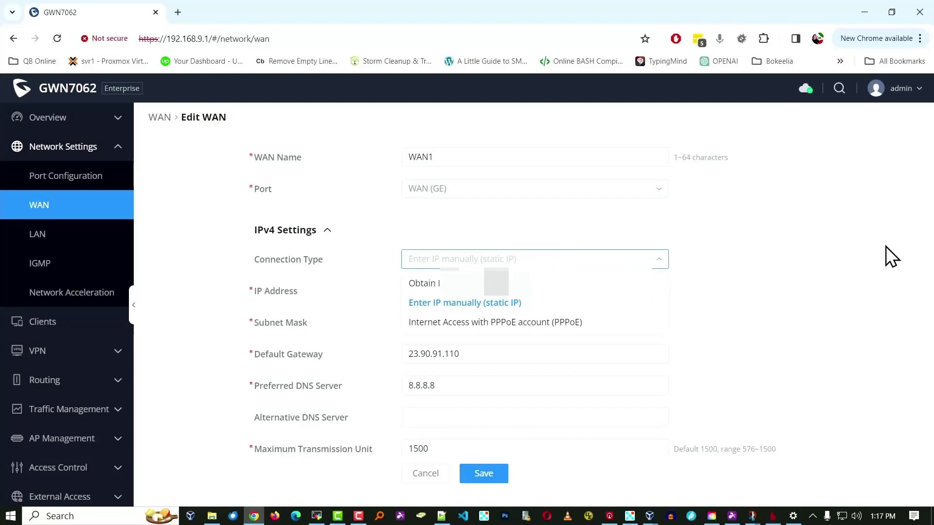
{"action": "left_click", "coordinate": [587, 301]}
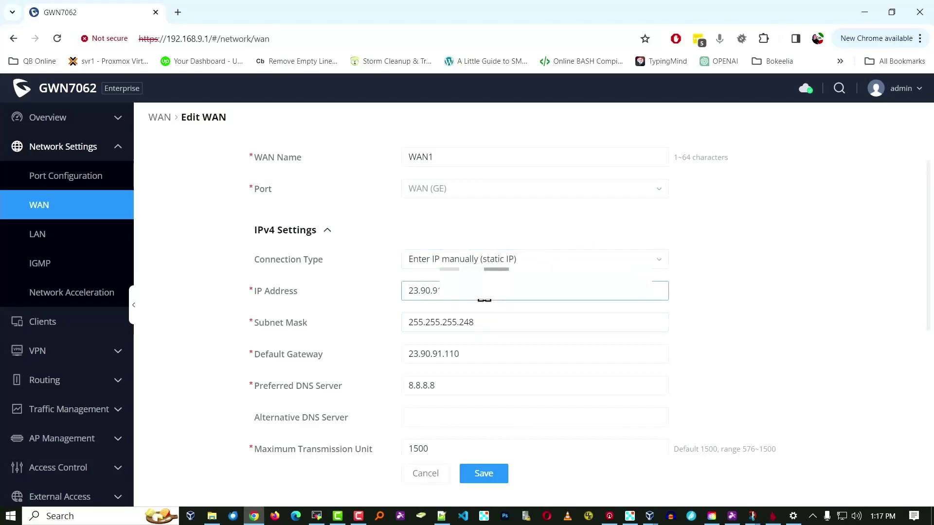
{"action": "left_click_drag", "start_coordinate": [485, 298], "coordinate": [239, 308]}
{"action": "left_click", "coordinate": [178, 330]}
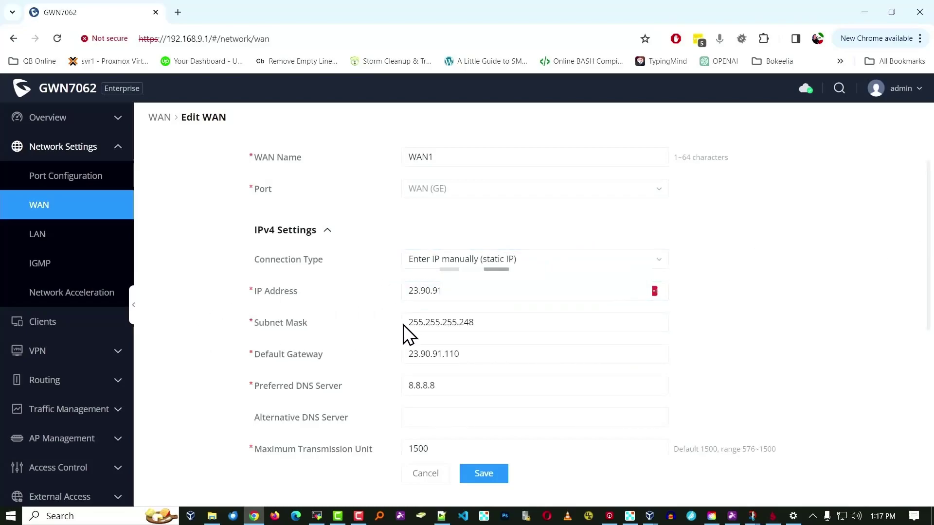
Scroll through the remaining WAN1 settings, then go to the LAN page.
{"action": "scroll", "coordinate": [240, 319], "scroll_direction": "down", "scroll_amount": 1}
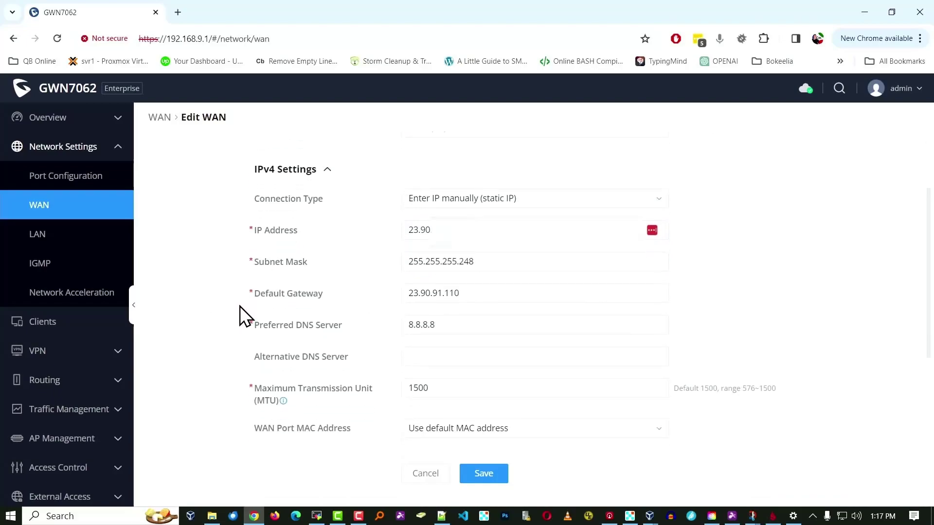
{"action": "scroll", "coordinate": [240, 305], "scroll_direction": "down", "scroll_amount": 2}
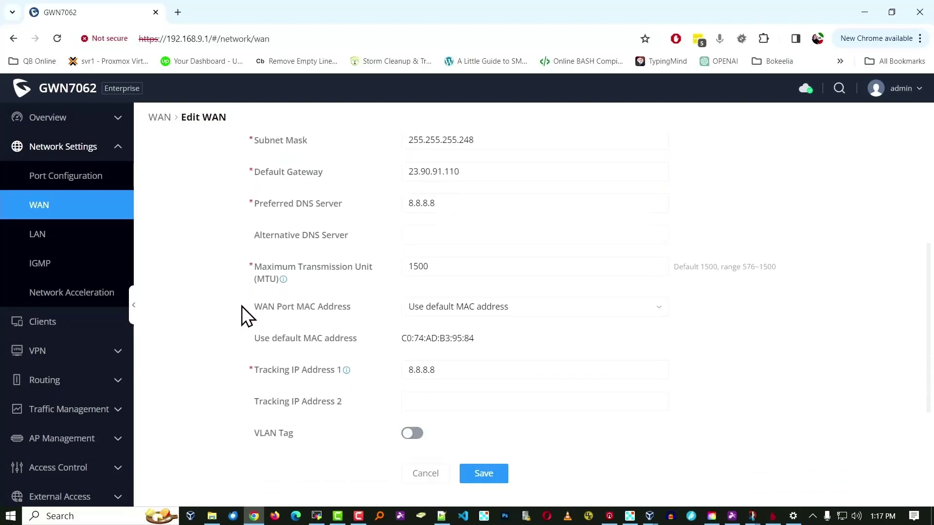
{"action": "scroll", "coordinate": [283, 266], "scroll_direction": "down", "scroll_amount": 3}
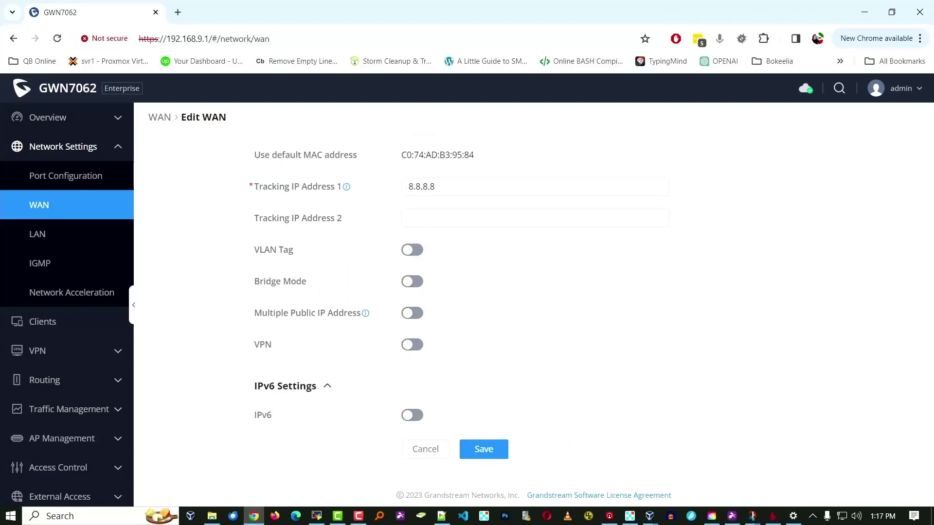
{"action": "left_click", "coordinate": [37, 234]}
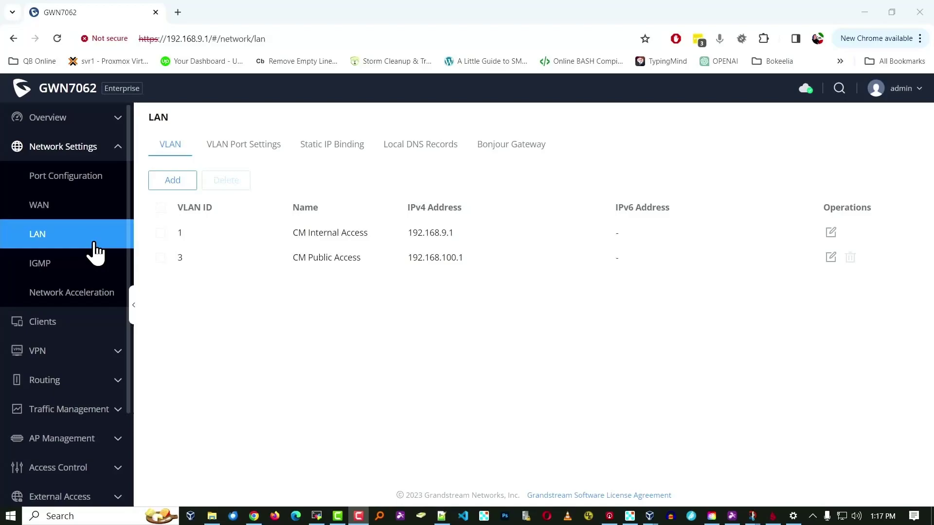
{"action": "left_click", "coordinate": [830, 233]}
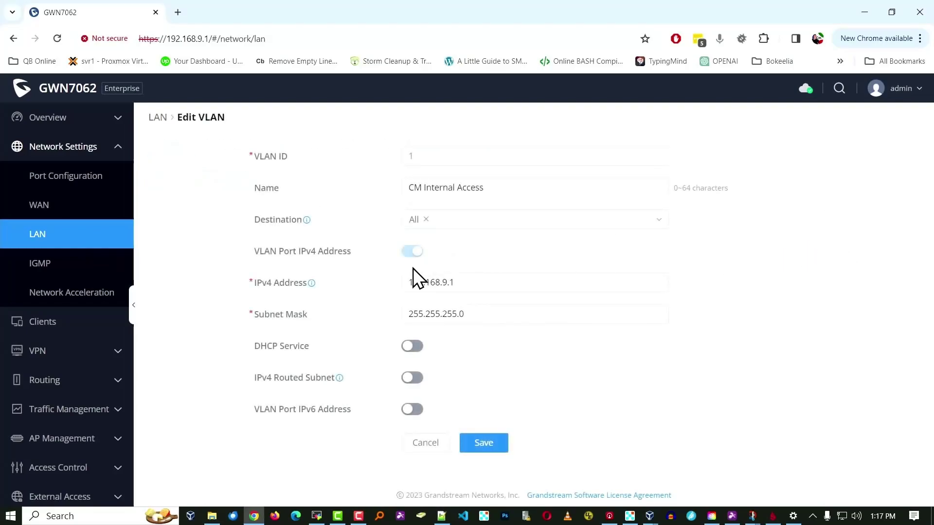
{"action": "left_click", "coordinate": [494, 183]}
{"action": "left_click_drag", "start_coordinate": [490, 187], "coordinate": [401, 186]}
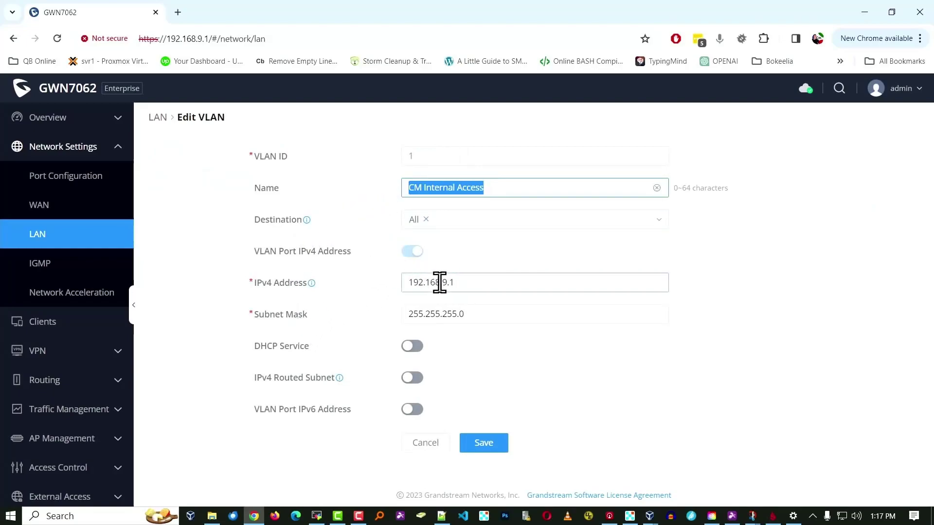
{"action": "left_click_drag", "start_coordinate": [483, 285], "coordinate": [383, 294]}
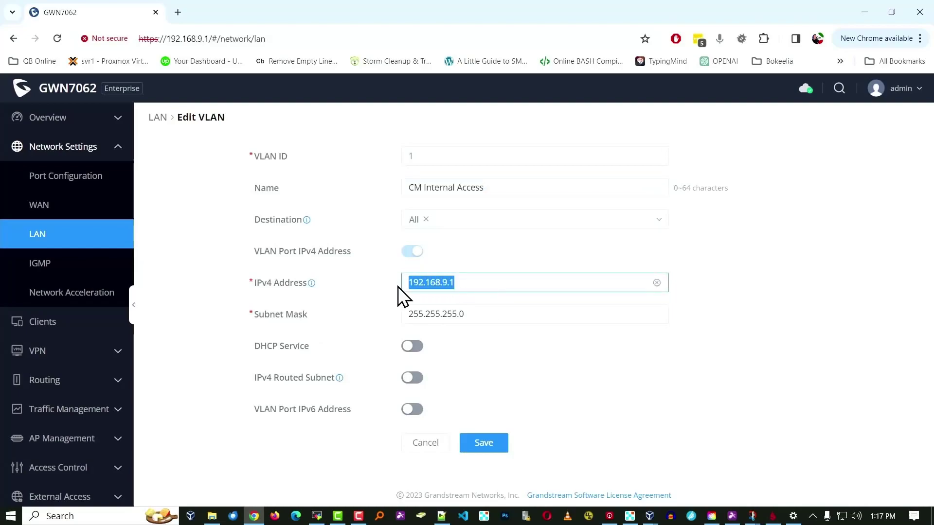
{"action": "left_click", "coordinate": [471, 283]}
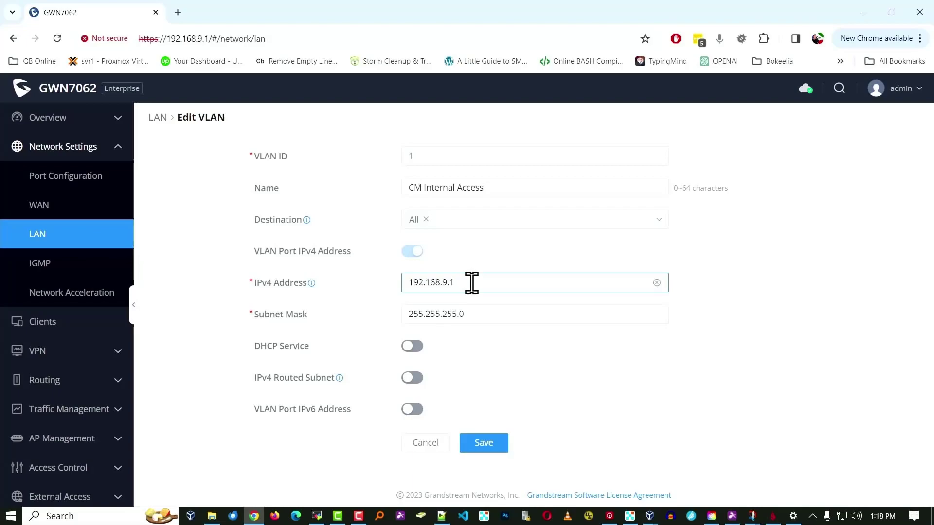
{"action": "left_click_drag", "start_coordinate": [494, 314], "coordinate": [348, 308]}
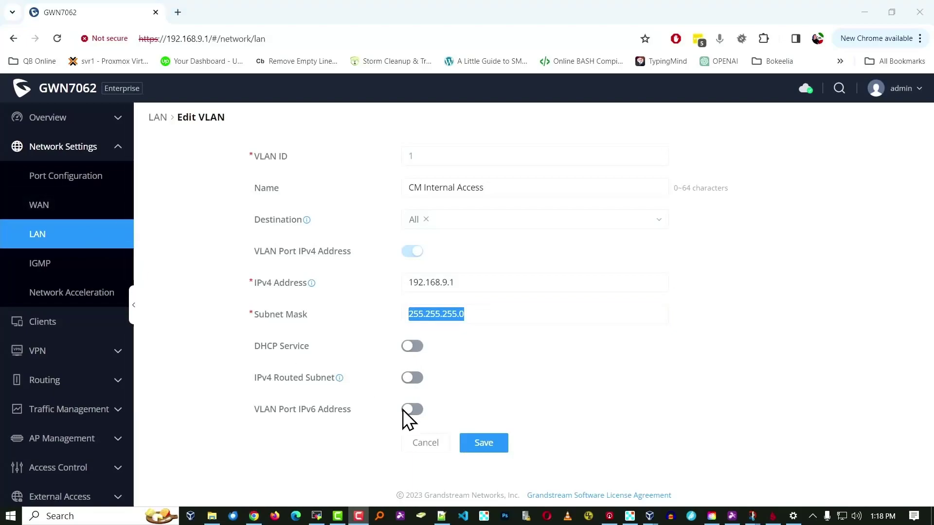
{"action": "left_click", "coordinate": [47, 239]}
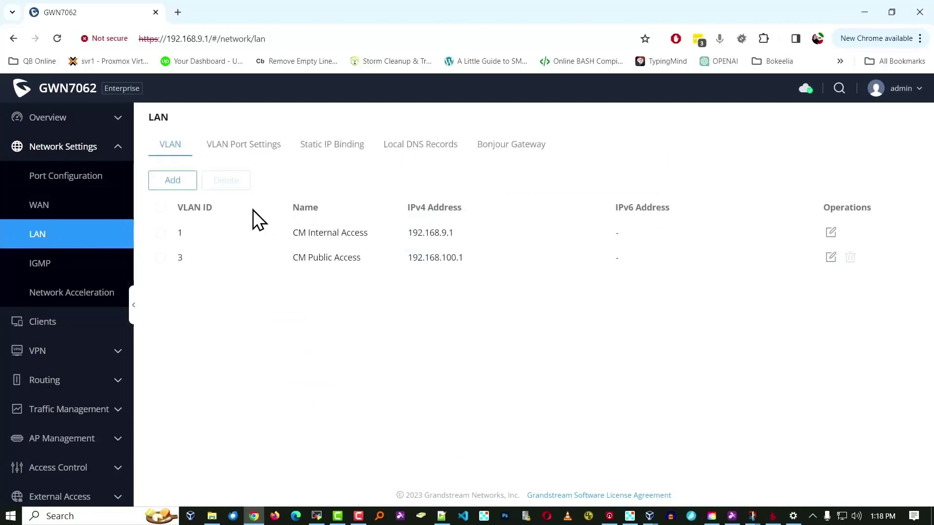
Open VLAN 3 'CM Public Access' for editing and check its name.
{"action": "left_click", "coordinate": [831, 257]}
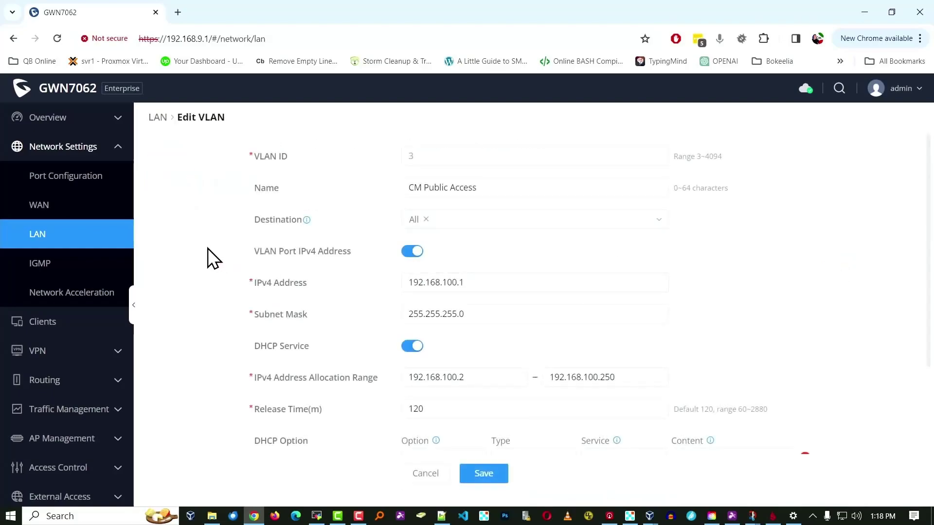
{"action": "scroll", "coordinate": [208, 248], "scroll_direction": "down", "scroll_amount": 1}
{"action": "scroll", "coordinate": [208, 248], "scroll_direction": "up", "scroll_amount": 1}
{"action": "left_click", "coordinate": [510, 187]}
{"action": "key", "text": "ctrl+a"}
{"action": "left_click", "coordinate": [185, 224]}
Review gateway 192.168.100.1, DHCP range 192.168.100.2–192.168.100.250 and DNS 1.1.1.1 and 8.8.8.8.
{"action": "scroll", "coordinate": [268, 229], "scroll_direction": "down", "scroll_amount": 2}
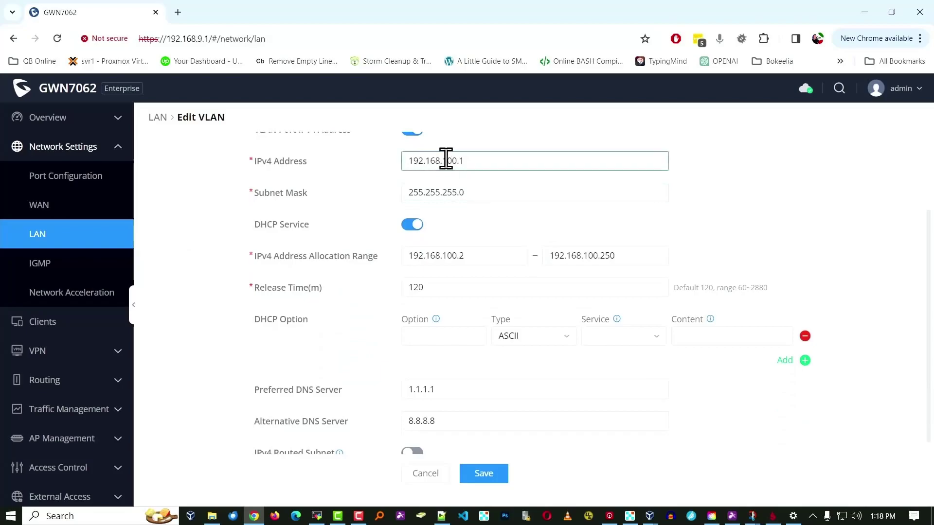
{"action": "left_click_drag", "start_coordinate": [447, 161], "coordinate": [410, 187]}
{"action": "scroll", "coordinate": [346, 260], "scroll_direction": "down", "scroll_amount": 1}
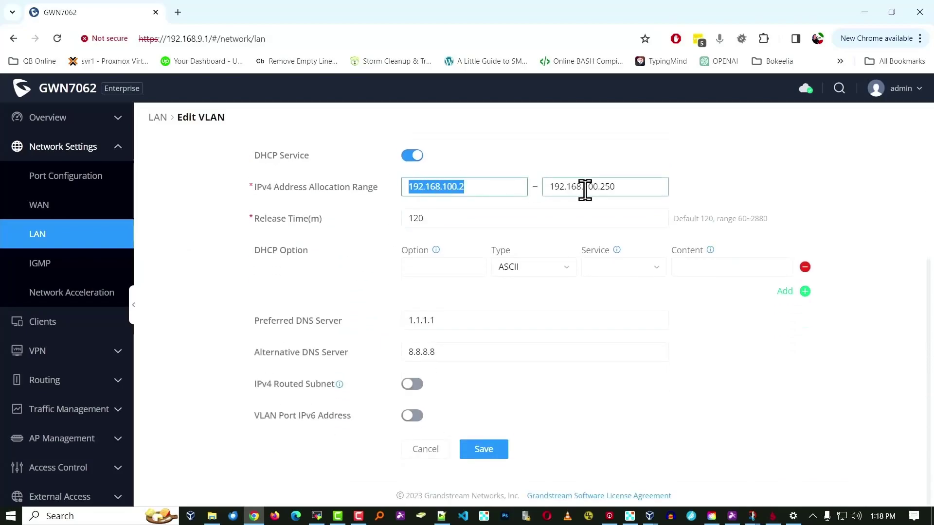
{"action": "left_click_drag", "start_coordinate": [615, 187], "coordinate": [583, 187]}
{"action": "scroll", "coordinate": [264, 248], "scroll_direction": "up", "scroll_amount": 1}
{"action": "scroll", "coordinate": [267, 235], "scroll_direction": "up", "scroll_amount": 2}
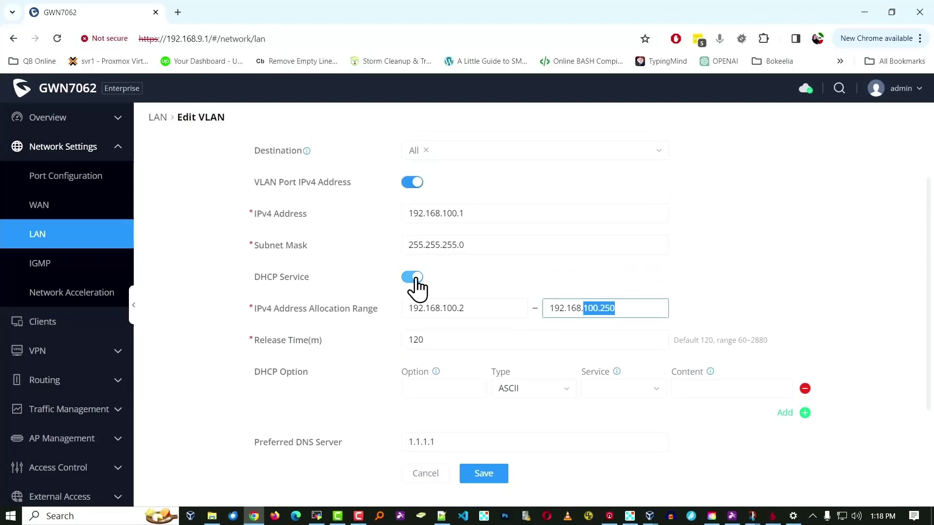
{"action": "scroll", "coordinate": [340, 317], "scroll_direction": "down", "scroll_amount": 1}
{"action": "scroll", "coordinate": [341, 318], "scroll_direction": "down", "scroll_amount": 2}
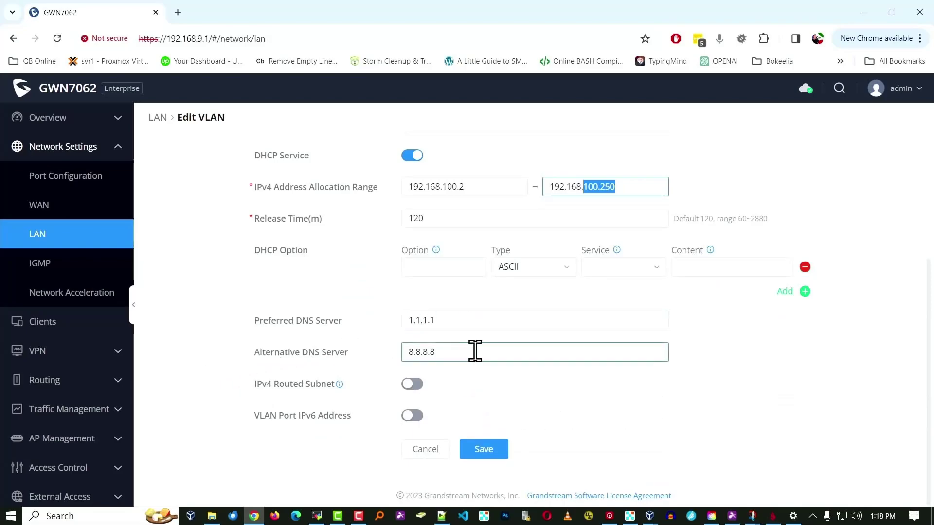
{"action": "left_click_drag", "start_coordinate": [475, 350], "coordinate": [377, 397]}
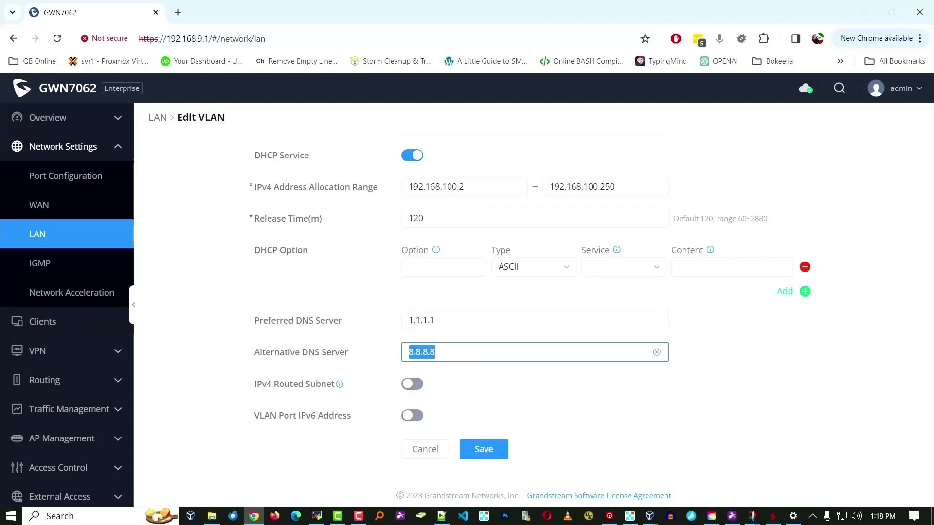
Save the VLAN's DHCP and DNS settings and view the per-port VLAN assignments.
{"action": "key", "text": "Return"}
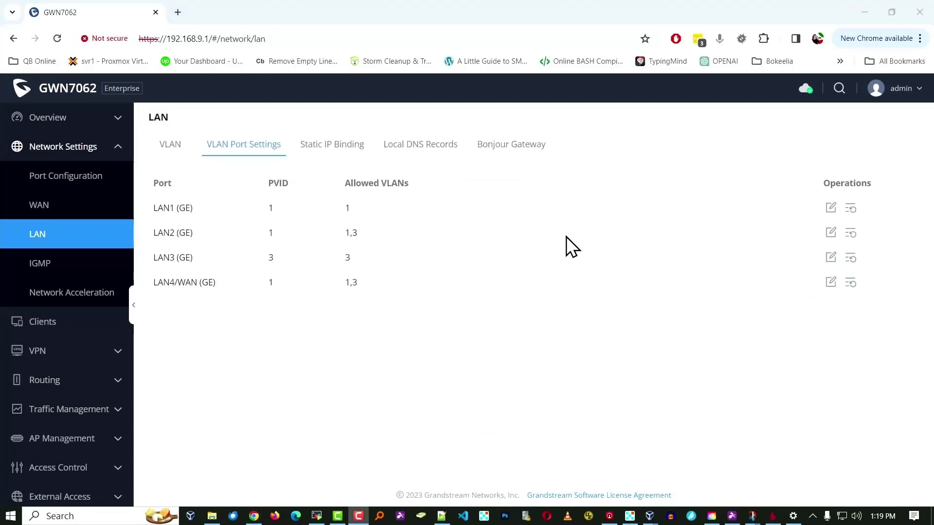
{"action": "left_click", "coordinate": [234, 160]}
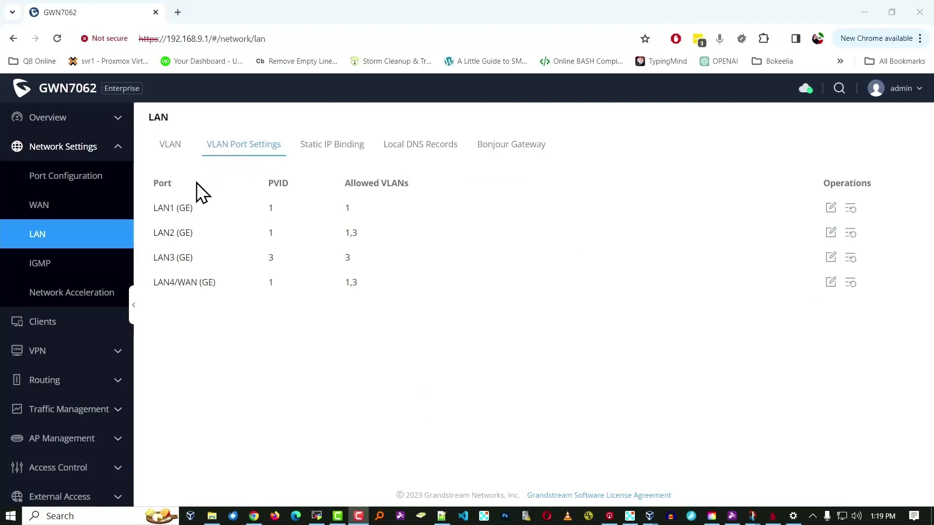
{"action": "left_click", "coordinate": [168, 147]}
{"action": "left_click", "coordinate": [245, 148]}
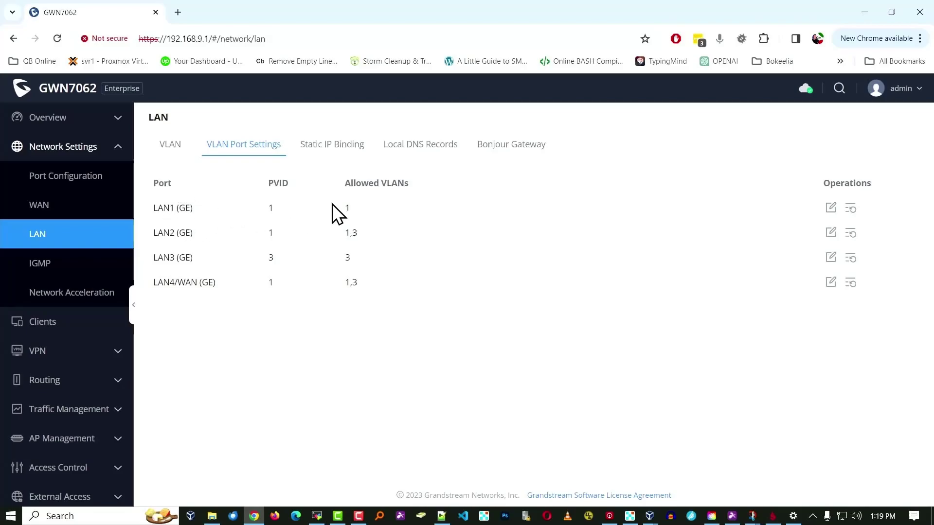
Inspect LAN1's port VLAN settings without changes and check LAN2's allowed VLANs 1,3.
{"action": "left_click", "coordinate": [831, 209]}
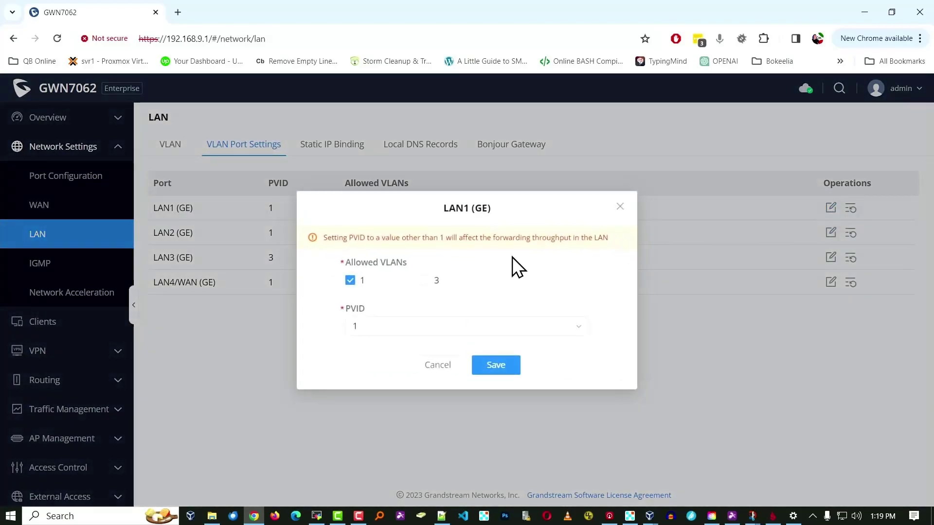
{"action": "left_click", "coordinate": [437, 366]}
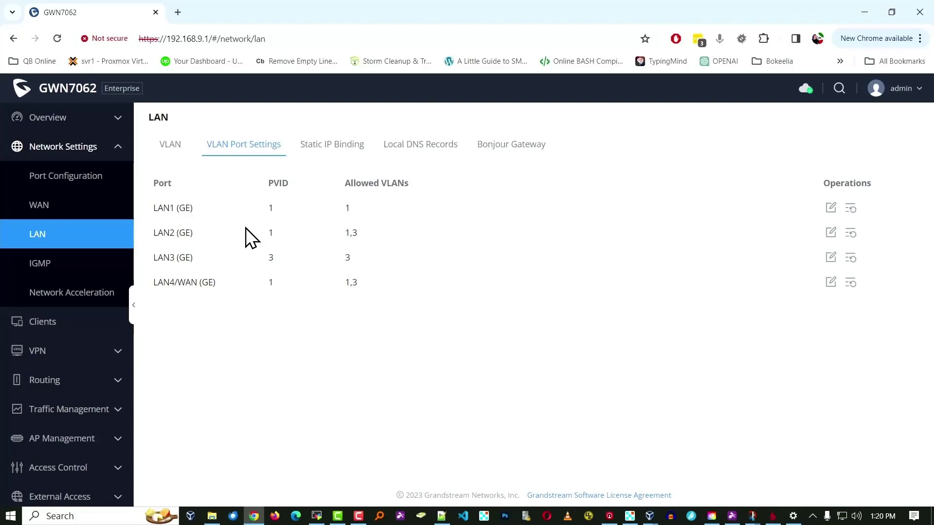
{"action": "left_click_drag", "start_coordinate": [154, 236], "coordinate": [241, 237]}
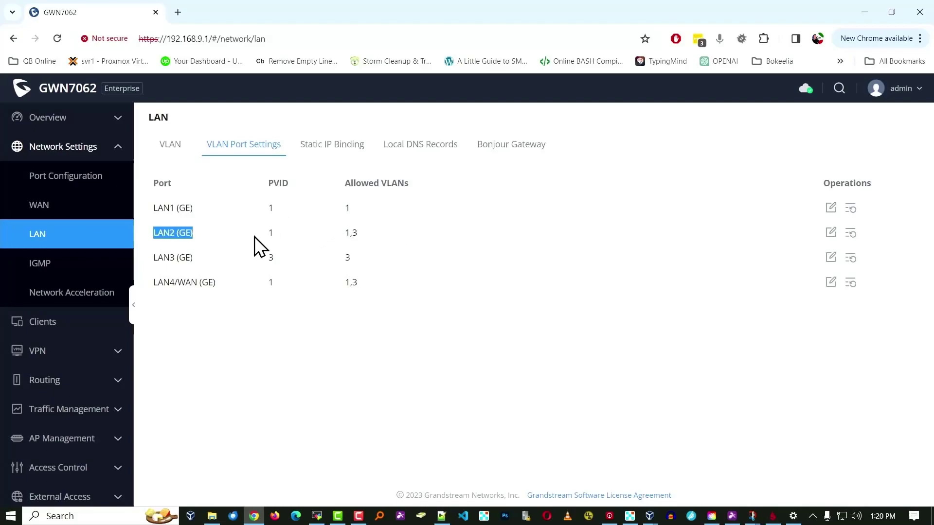
{"action": "left_click", "coordinate": [255, 236]}
{"action": "left_click_drag", "start_coordinate": [360, 232], "coordinate": [345, 233]}
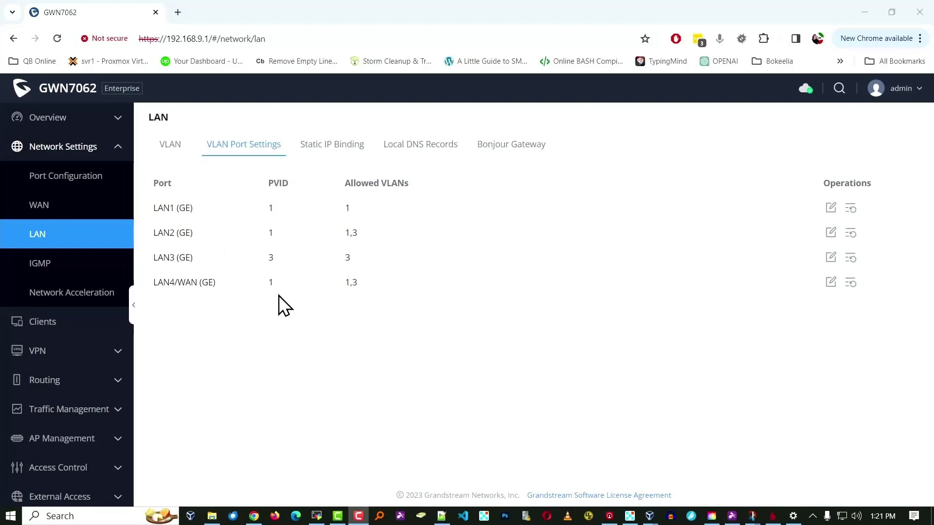
{"action": "left_click_drag", "start_coordinate": [158, 183], "coordinate": [150, 182]}
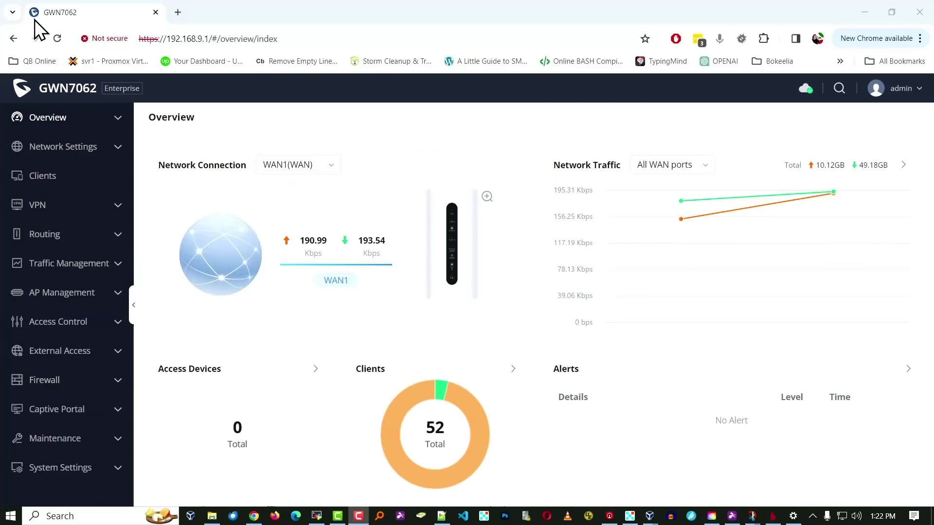
Edit the CM Repair-Matter SSID and confirm its VLAN stays CM Public Access.
{"action": "left_click", "coordinate": [61, 293]}
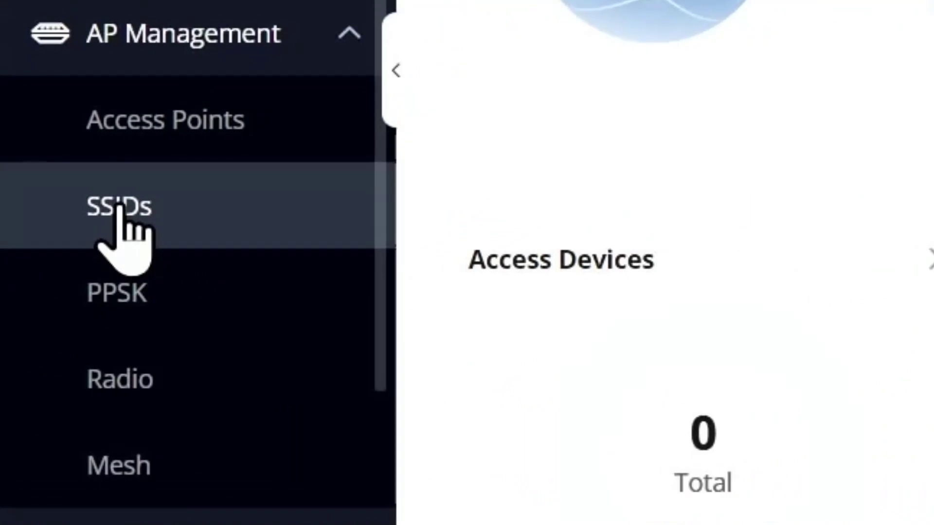
{"action": "left_click", "coordinate": [118, 207]}
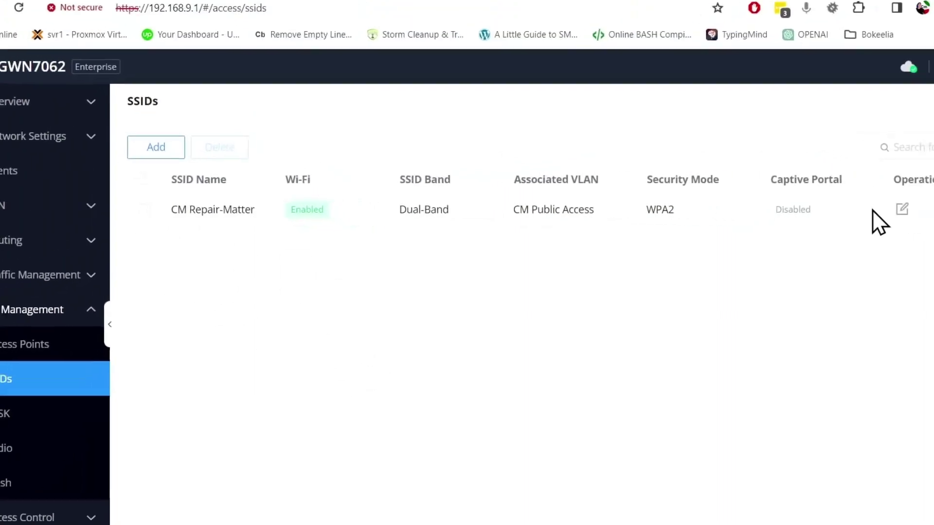
{"action": "left_click", "coordinate": [889, 210]}
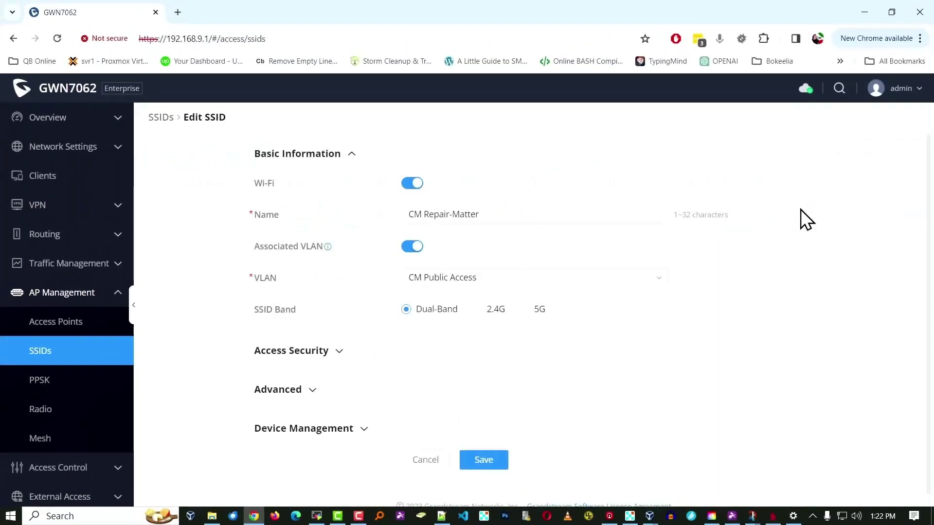
{"action": "left_click_drag", "start_coordinate": [496, 214], "coordinate": [388, 221]}
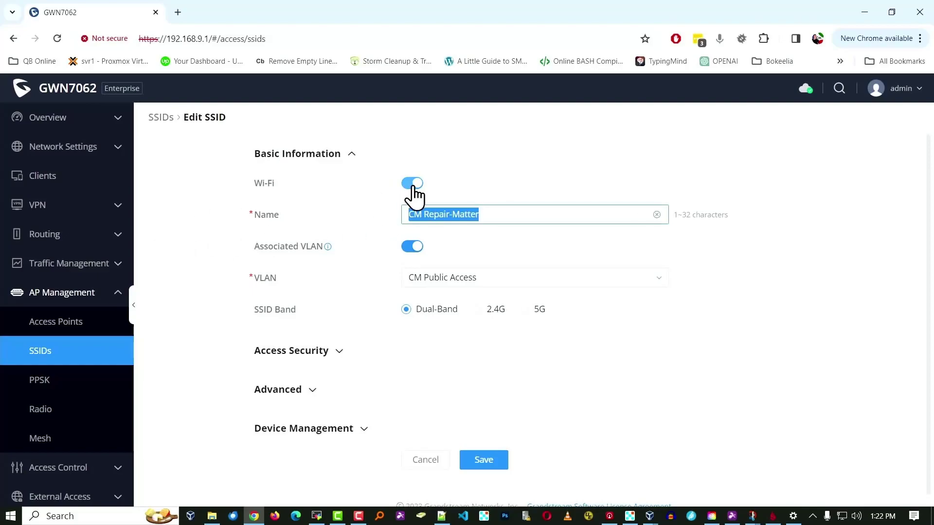
{"action": "scroll", "coordinate": [263, 223], "scroll_direction": "down", "scroll_amount": 1}
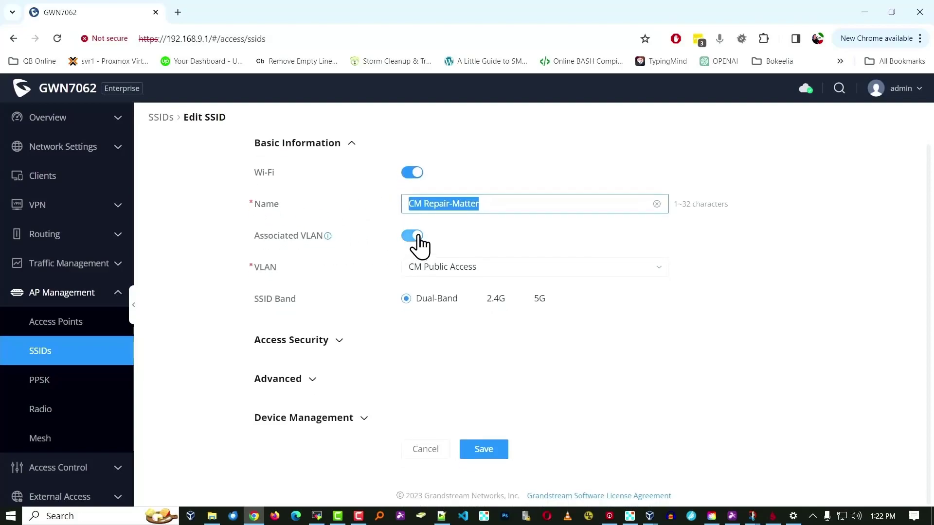
{"action": "left_click", "coordinate": [533, 272]}
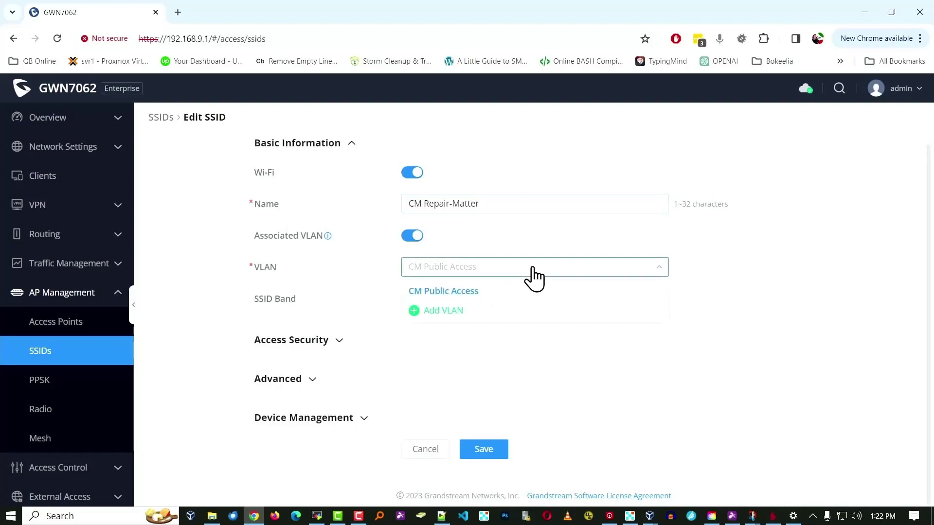
{"action": "left_click", "coordinate": [443, 292]}
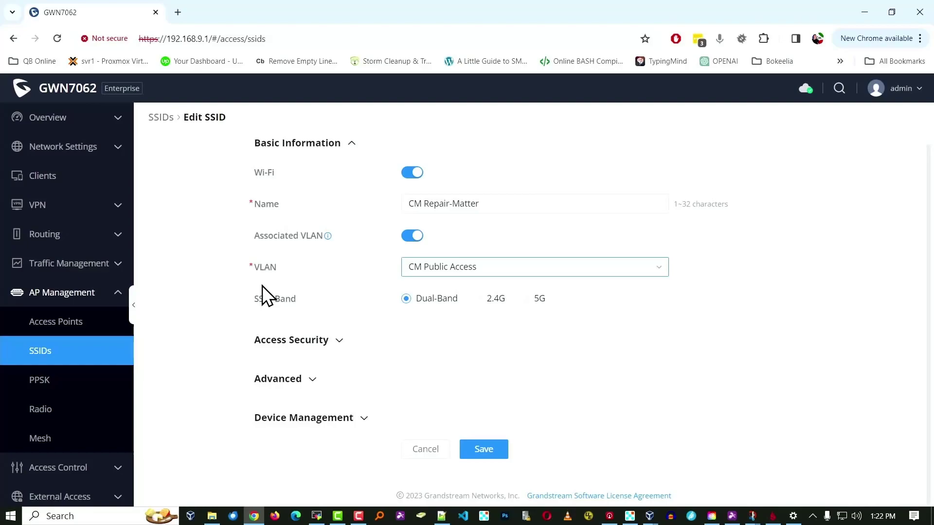
{"action": "left_click", "coordinate": [451, 270]}
{"action": "left_click", "coordinate": [737, 271]}
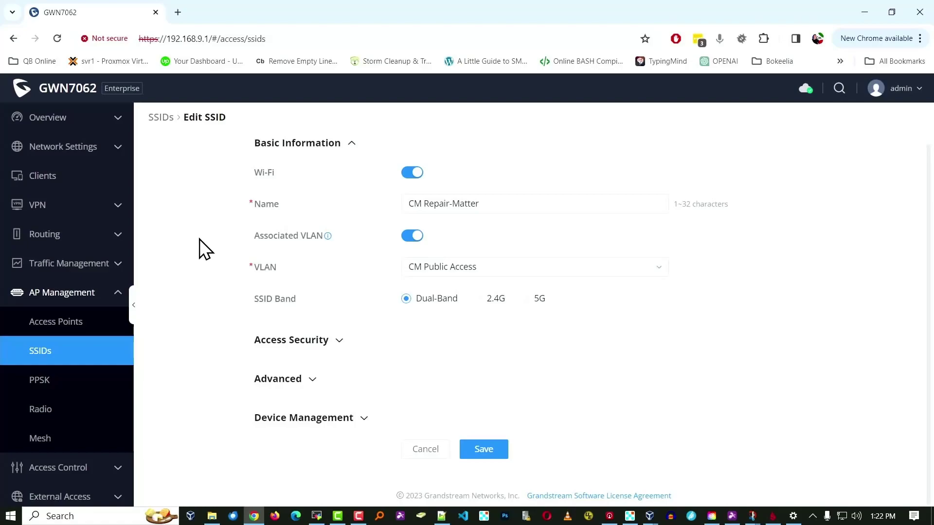
{"action": "left_click", "coordinate": [446, 272]}
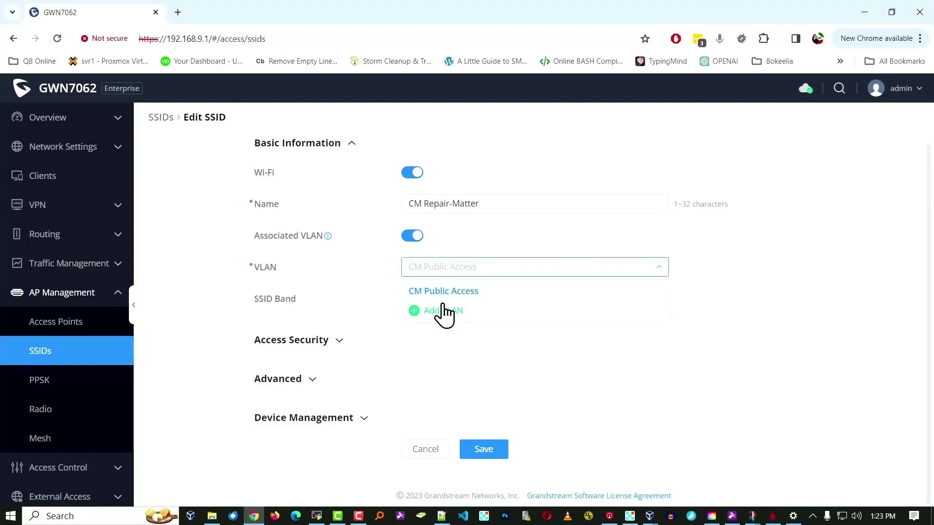
{"action": "left_click", "coordinate": [479, 327]}
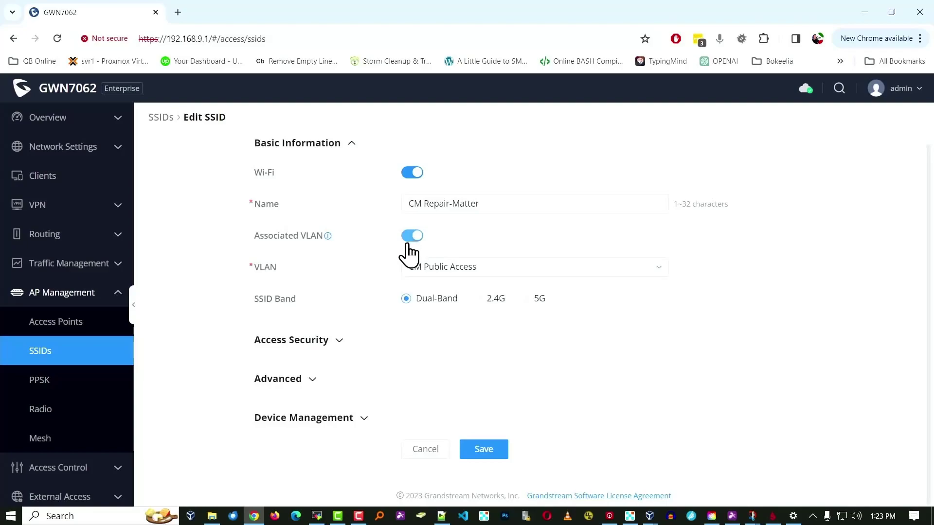
{"action": "left_click", "coordinate": [459, 270]}
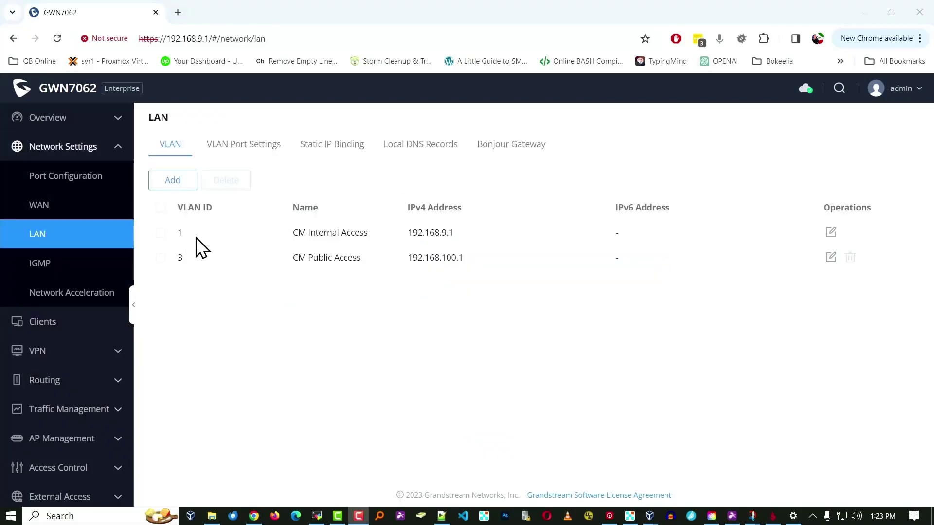
Reopen the CM Repair-Matter SSID's edit form from the SSID list.
{"action": "left_click", "coordinate": [60, 147]}
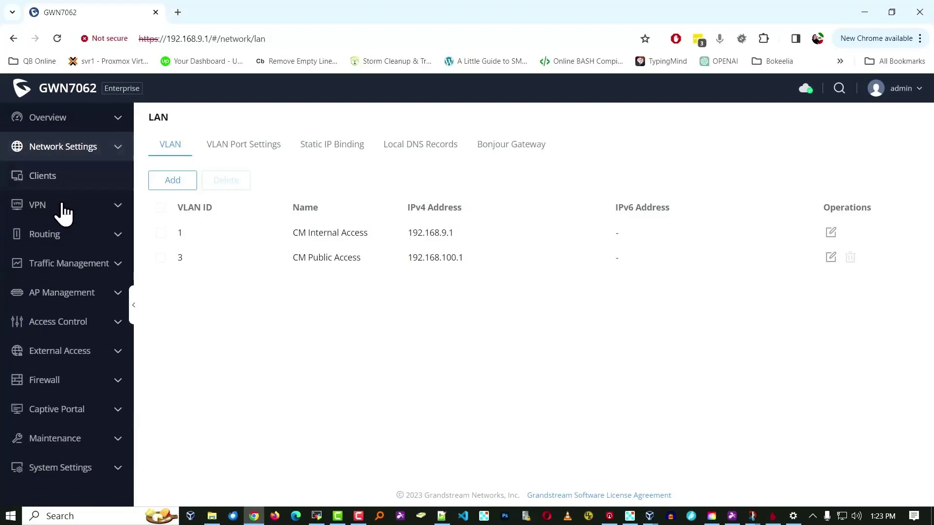
{"action": "left_click", "coordinate": [44, 292]}
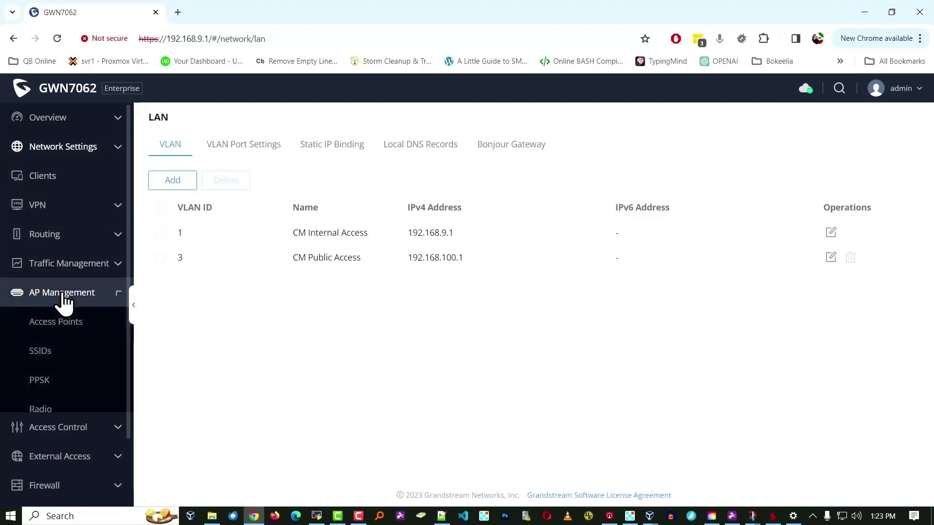
{"action": "left_click", "coordinate": [45, 352]}
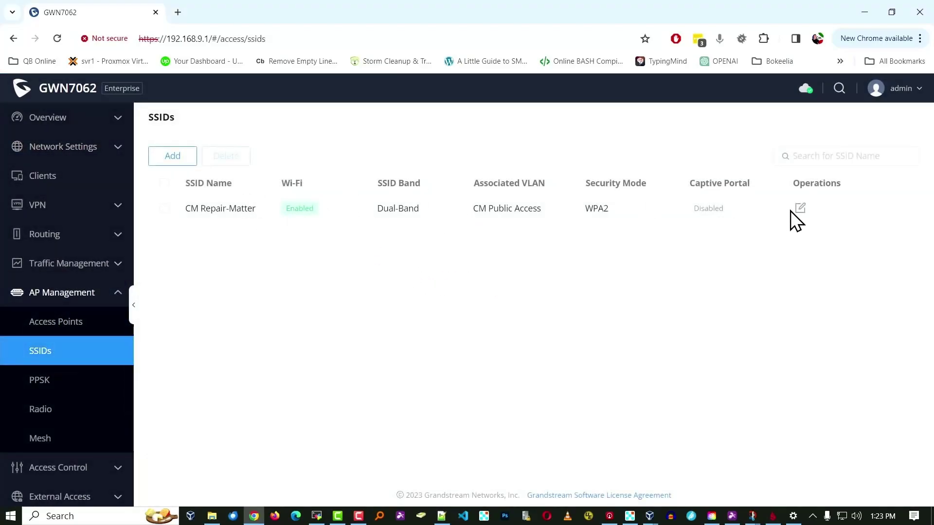
{"action": "left_click", "coordinate": [800, 209]}
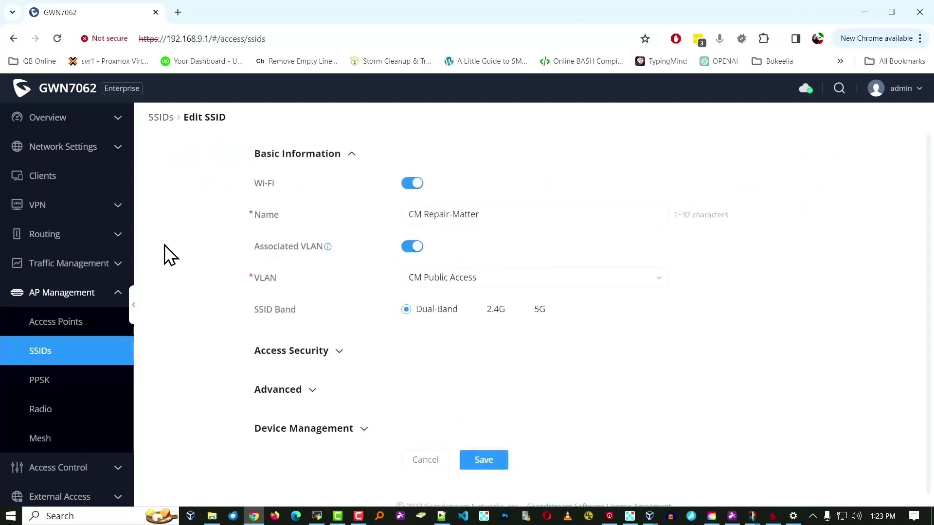
Expand the SSID's access security, advanced settings and device management sections.
{"action": "scroll", "coordinate": [164, 245], "scroll_direction": "down", "scroll_amount": 1}
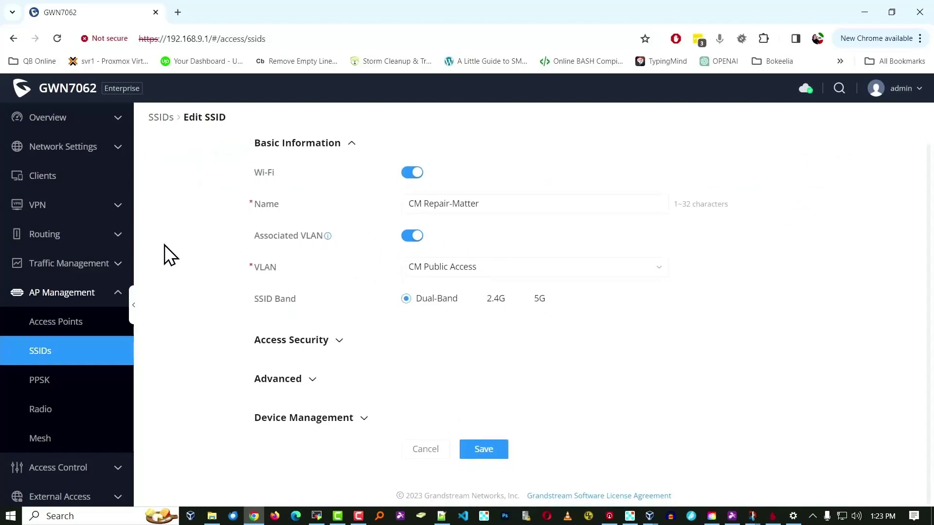
{"action": "left_click", "coordinate": [335, 344]}
{"action": "scroll", "coordinate": [224, 253], "scroll_direction": "down", "scroll_amount": 5}
{"action": "scroll", "coordinate": [223, 244], "scroll_direction": "up", "scroll_amount": 1}
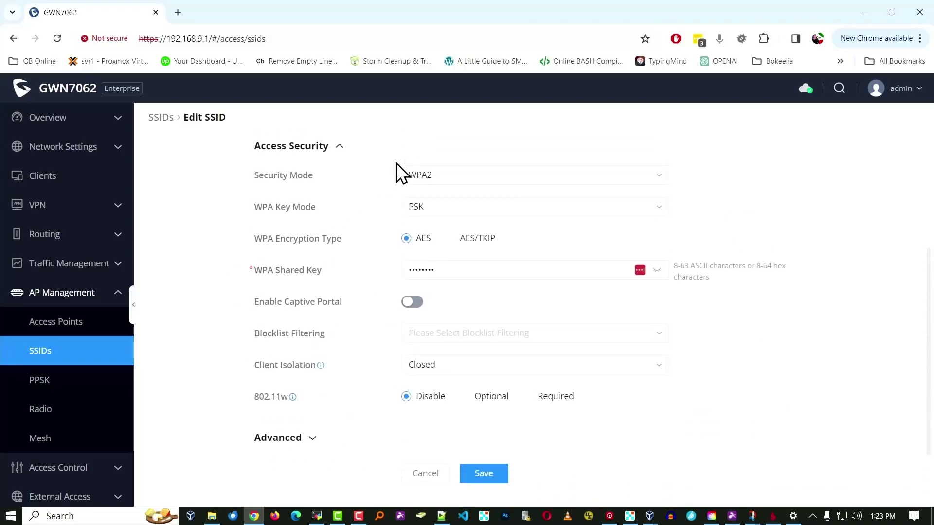
{"action": "scroll", "coordinate": [267, 282], "scroll_direction": "down", "scroll_amount": 1}
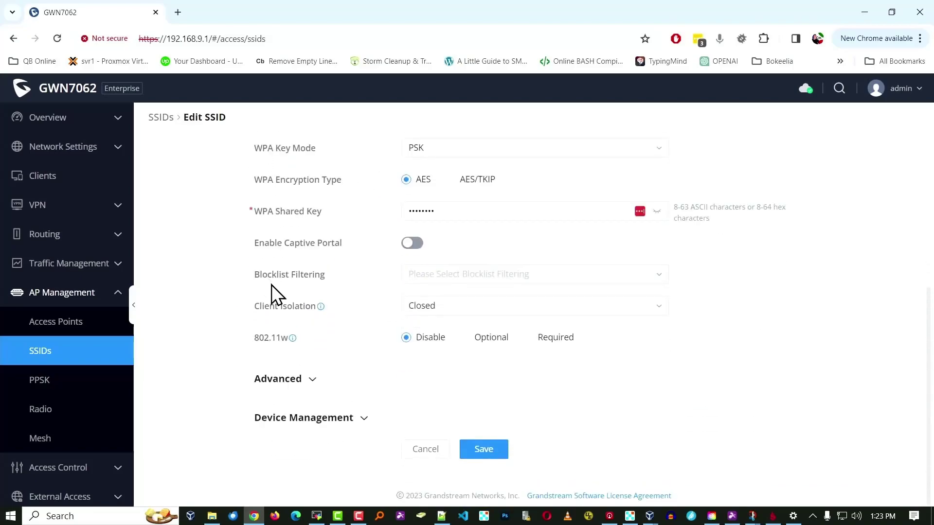
{"action": "left_click", "coordinate": [292, 382]}
{"action": "scroll", "coordinate": [223, 252], "scroll_direction": "down", "scroll_amount": 5}
{"action": "scroll", "coordinate": [228, 251], "scroll_direction": "down", "scroll_amount": 3}
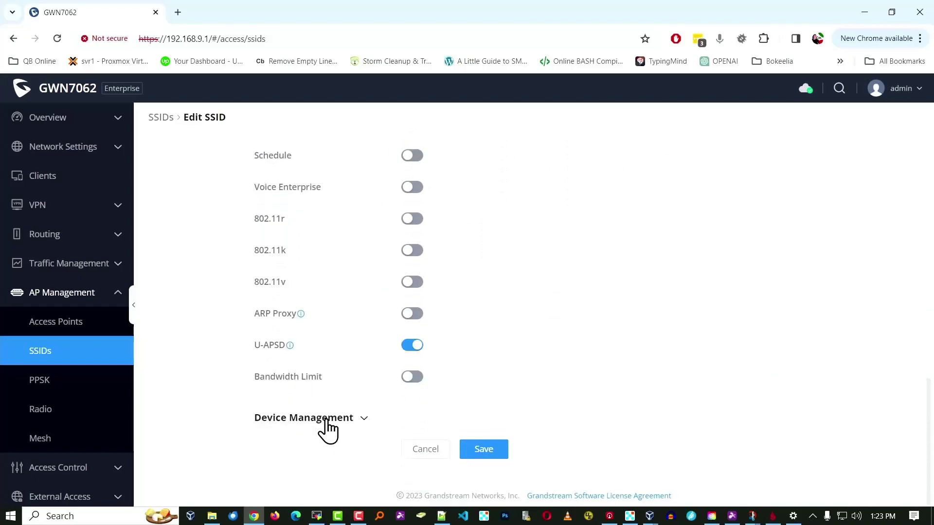
{"action": "left_click", "coordinate": [328, 422]}
{"action": "scroll", "coordinate": [229, 287], "scroll_direction": "down", "scroll_amount": 3}
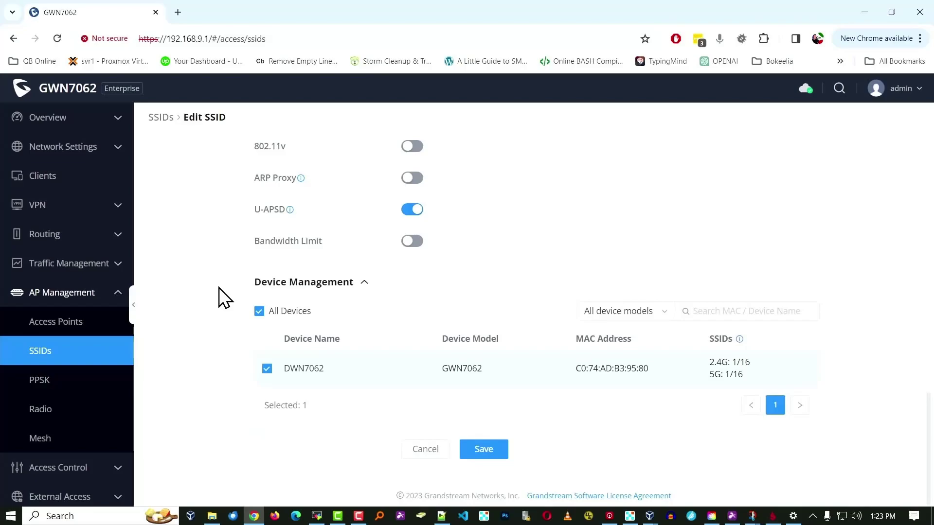
{"action": "scroll", "coordinate": [219, 288], "scroll_direction": "up", "scroll_amount": 7}
{"action": "scroll", "coordinate": [219, 287], "scroll_direction": "down", "scroll_amount": 7}
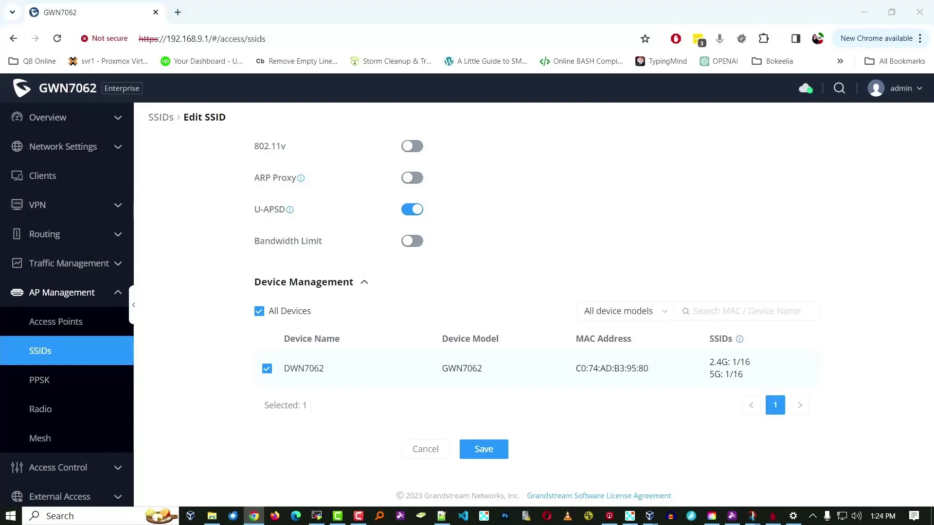
Open External Access > Port Forwarding and start adding a new rule.
{"action": "left_click", "coordinate": [72, 292]}
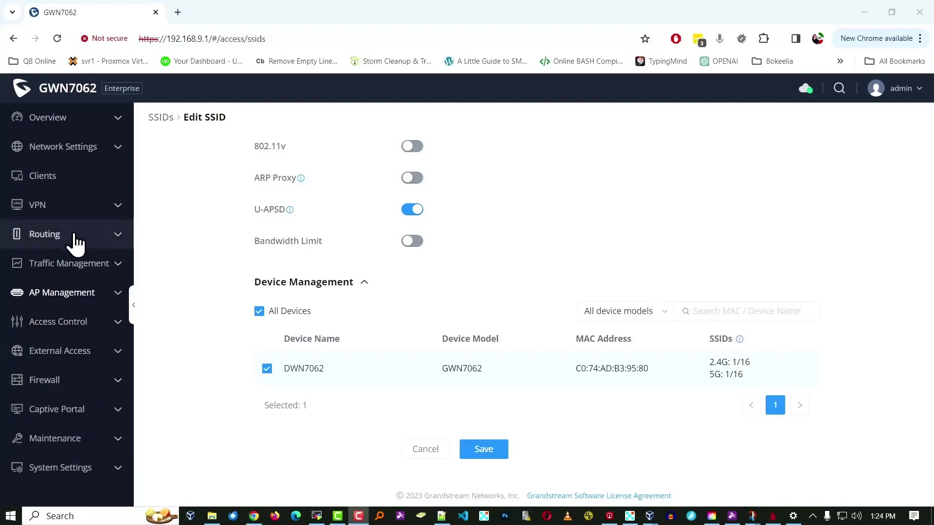
{"action": "left_click", "coordinate": [57, 362]}
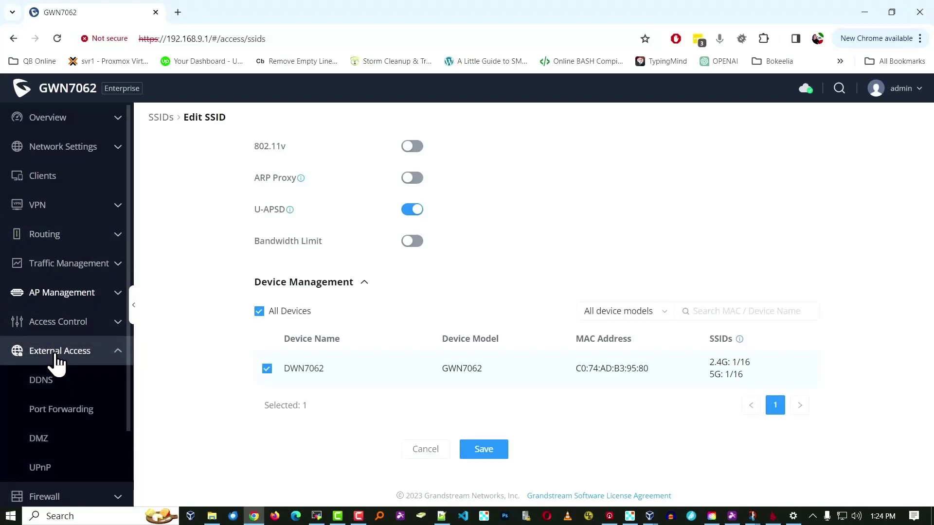
{"action": "scroll", "coordinate": [68, 369], "scroll_direction": "down", "scroll_amount": 2}
{"action": "left_click", "coordinate": [72, 317]}
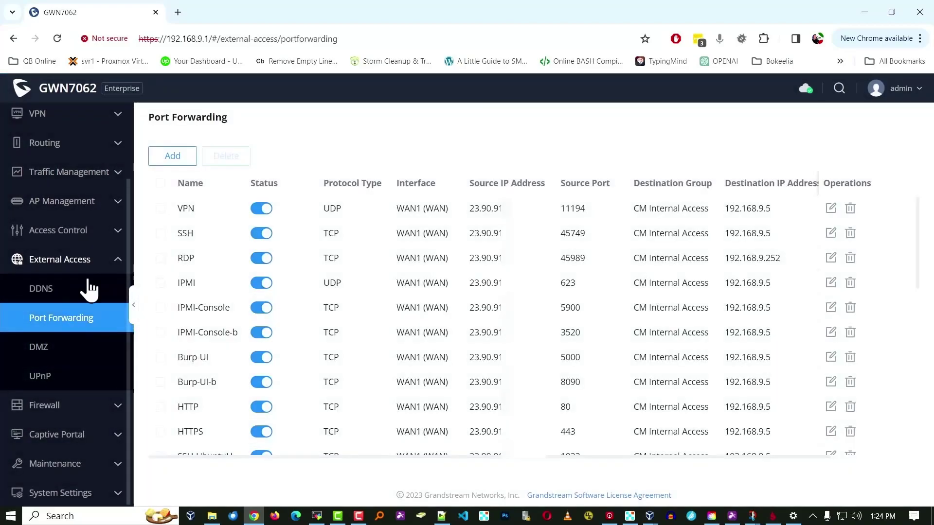
{"action": "left_click", "coordinate": [174, 157]}
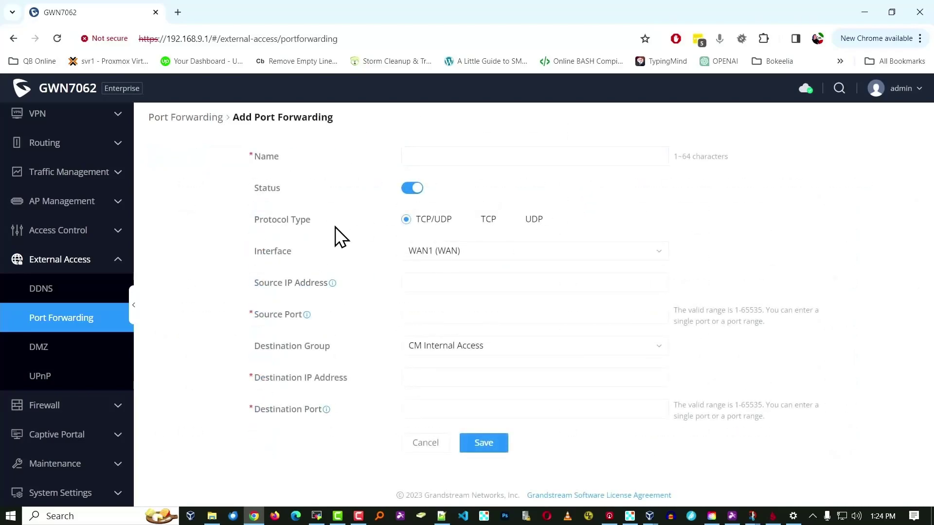
Review the new rule's Name field, TCP/UDP protocol and WAN1 interface.
{"action": "left_click", "coordinate": [442, 154]}
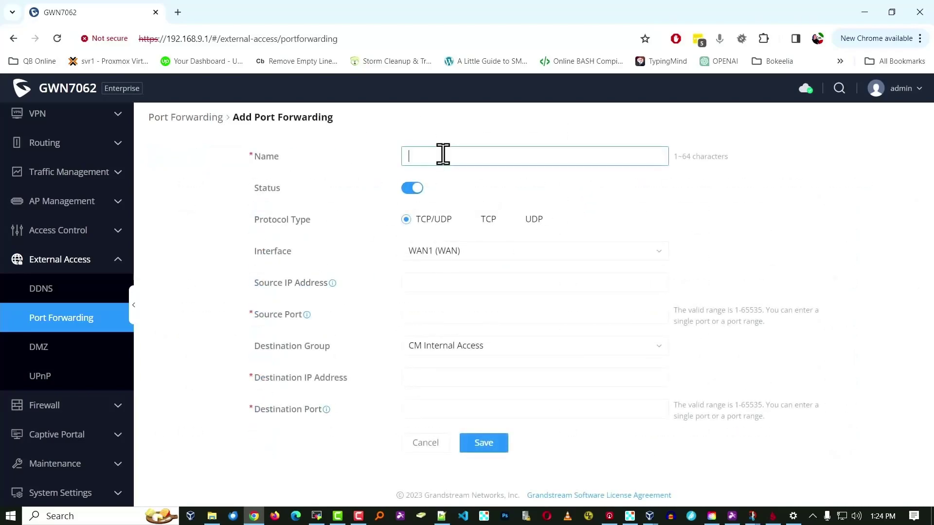
{"action": "left_click", "coordinate": [475, 225]}
{"action": "left_click", "coordinate": [406, 220]}
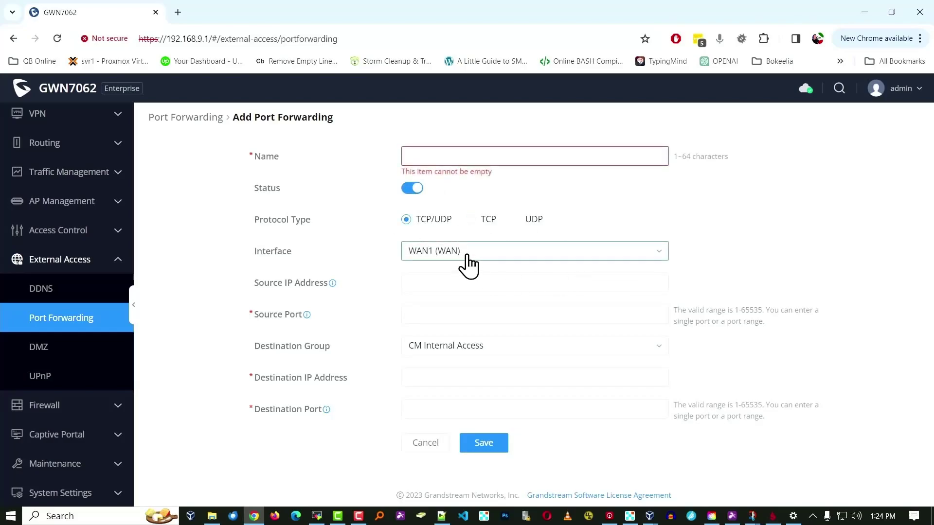
{"action": "left_click", "coordinate": [471, 253]}
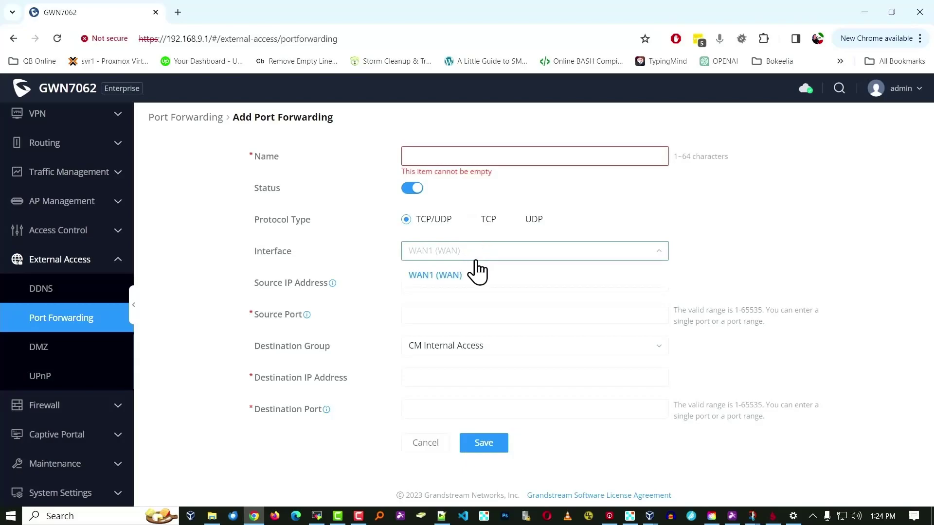
{"action": "left_click", "coordinate": [484, 270]}
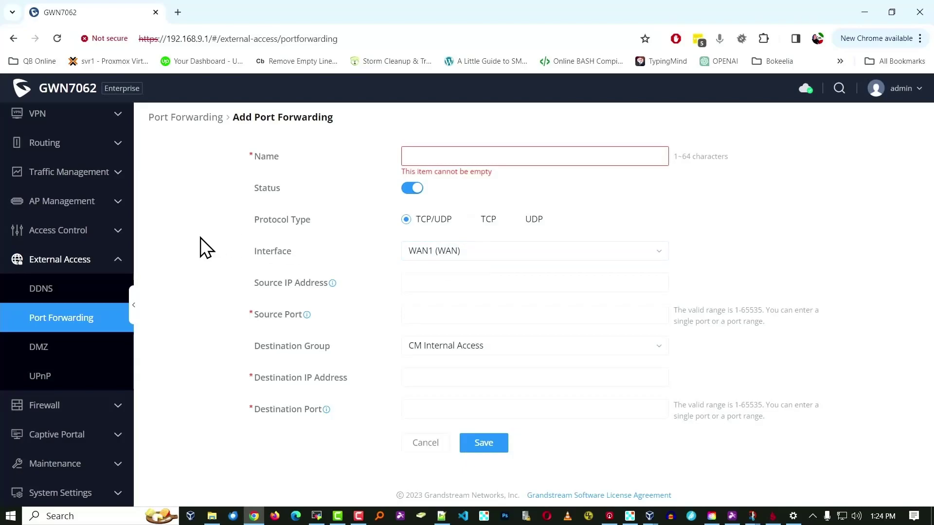
Check the Source IP Address tooltip, Source Port and Destination IP fields, leaving the rule unsaved.
{"action": "left_click", "coordinate": [450, 282]}
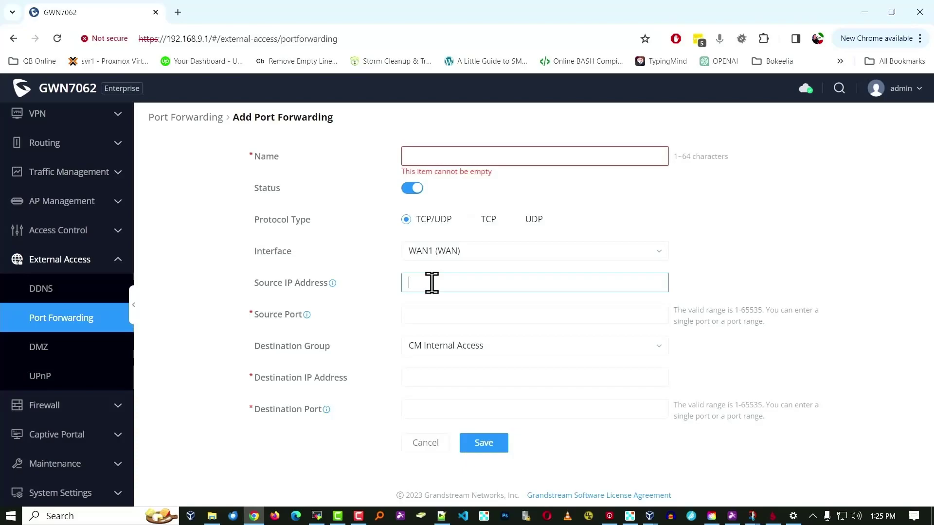
{"action": "left_click_drag", "start_coordinate": [254, 284], "coordinate": [325, 287]}
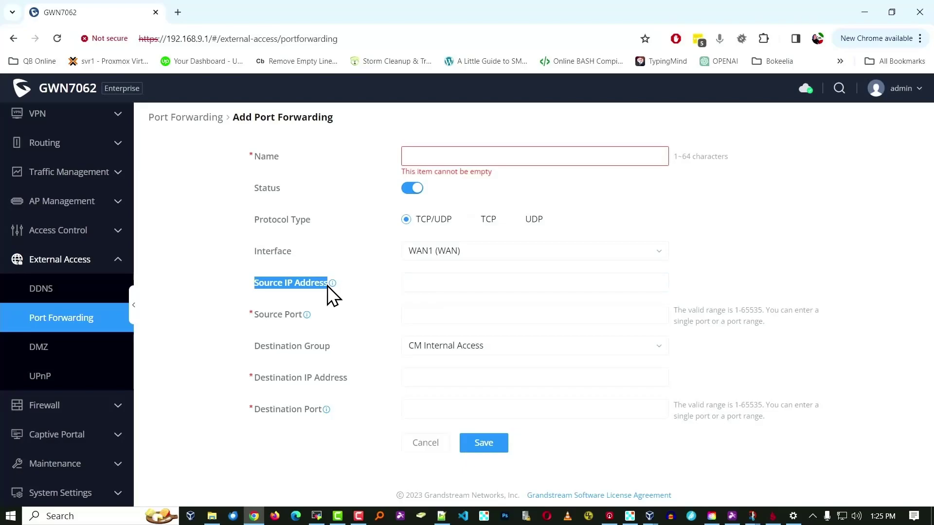
{"action": "left_click", "coordinate": [187, 235]}
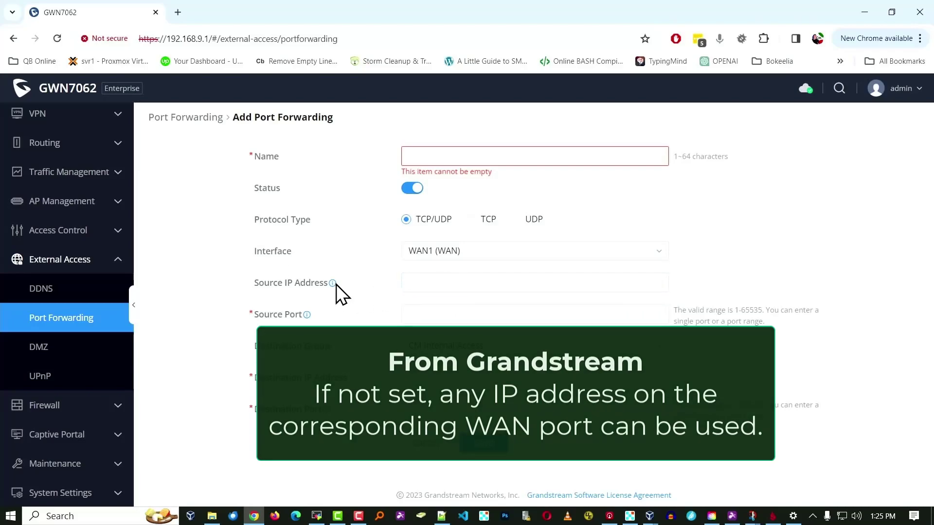
{"action": "mouse_move", "coordinate": [333, 284]}
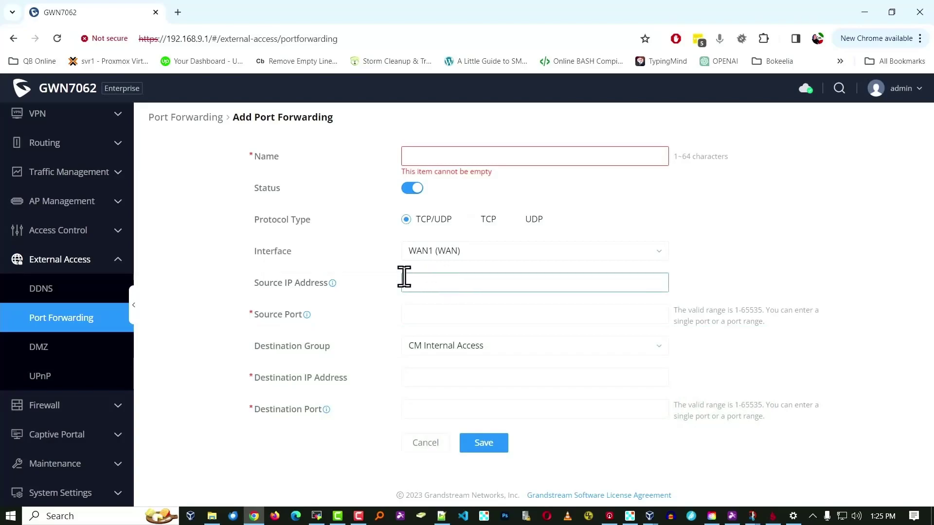
{"action": "left_click", "coordinate": [429, 314]}
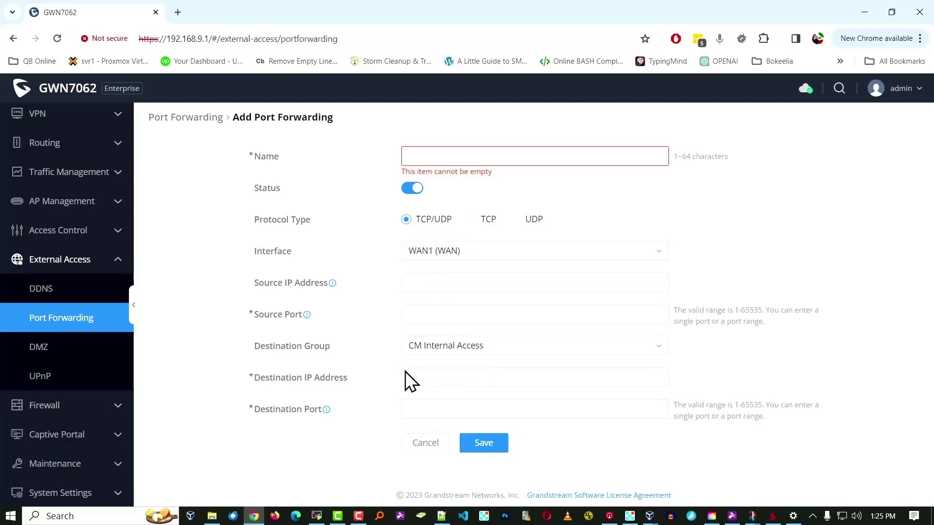
{"action": "left_click", "coordinate": [467, 382]}
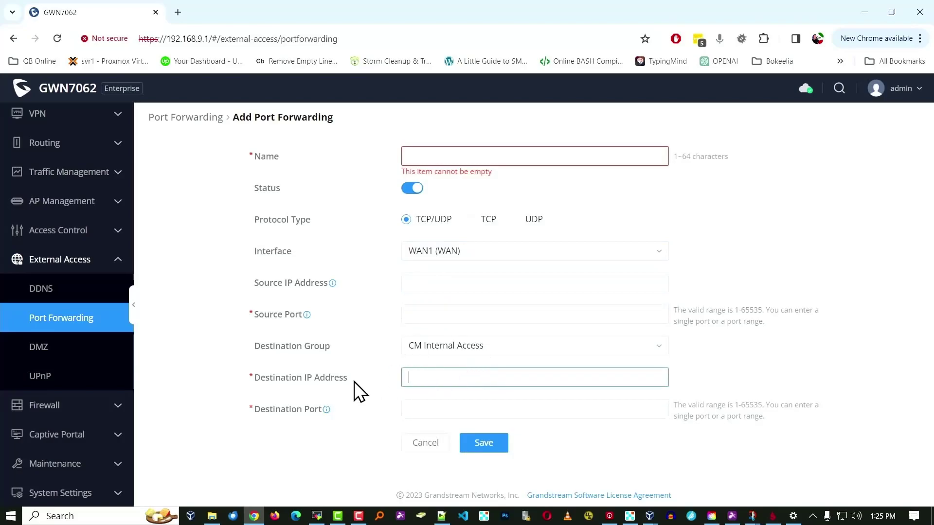
{"action": "left_click", "coordinate": [64, 324]}
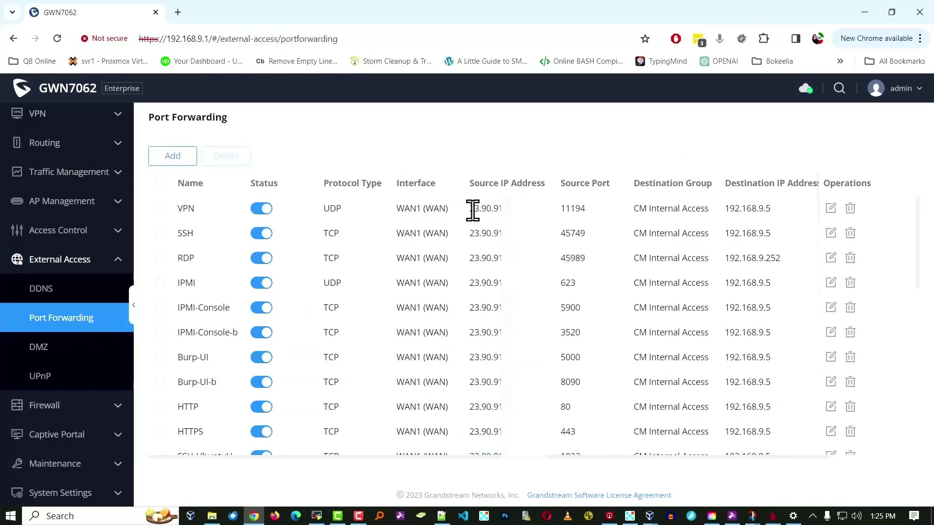
Check the VPN rule's source IP address, then open the Firewall settings.
{"action": "left_click_drag", "start_coordinate": [472, 210], "coordinate": [519, 196]}
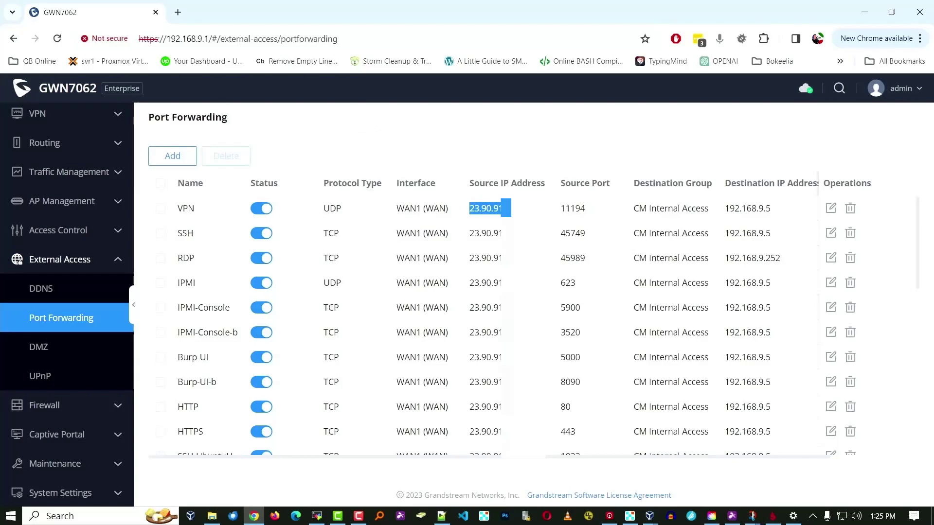
{"action": "left_click", "coordinate": [58, 405]}
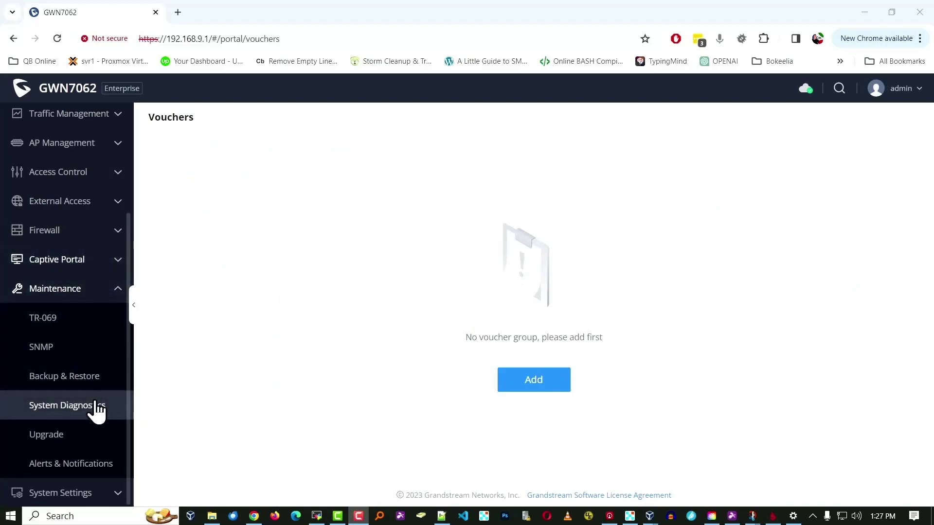
Export config20240120132635.bin from Backup & Restore and cancel the configuration import.
{"action": "left_click", "coordinate": [59, 382]}
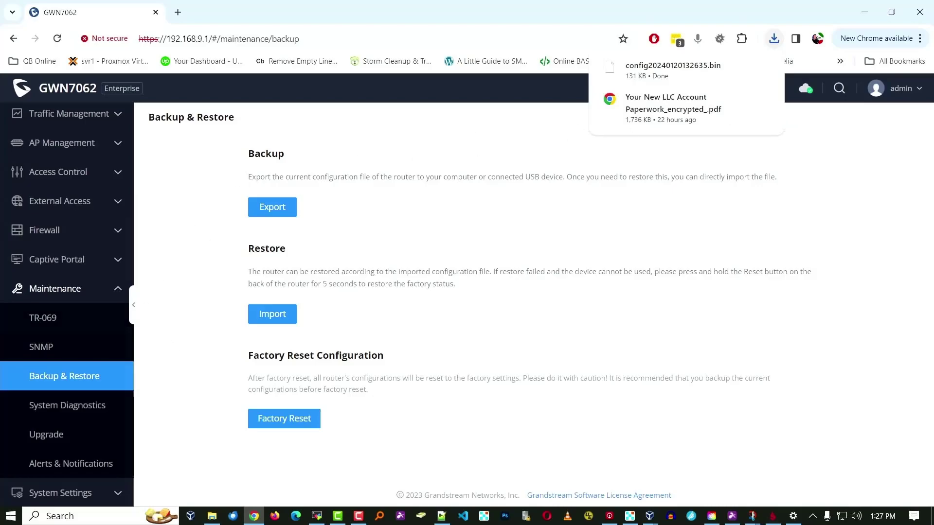
{"action": "left_click", "coordinate": [276, 319]}
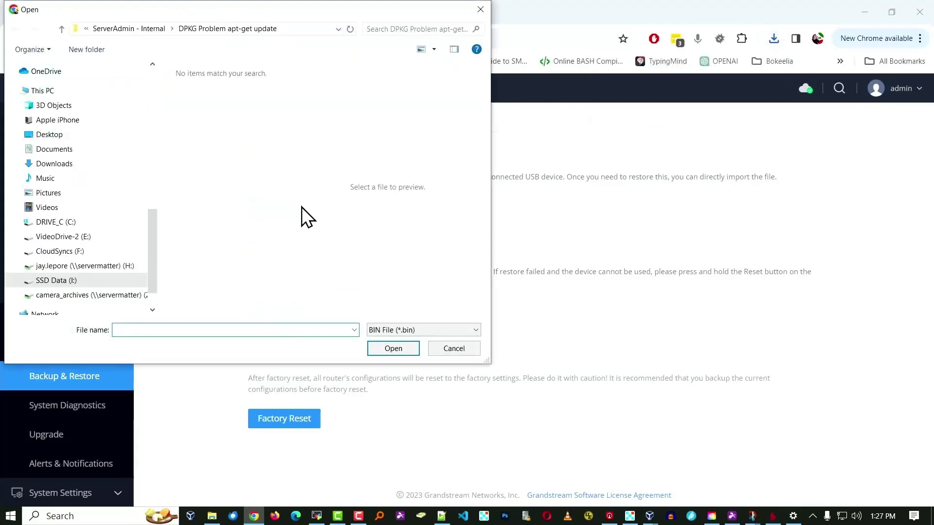
{"action": "left_click", "coordinate": [449, 350]}
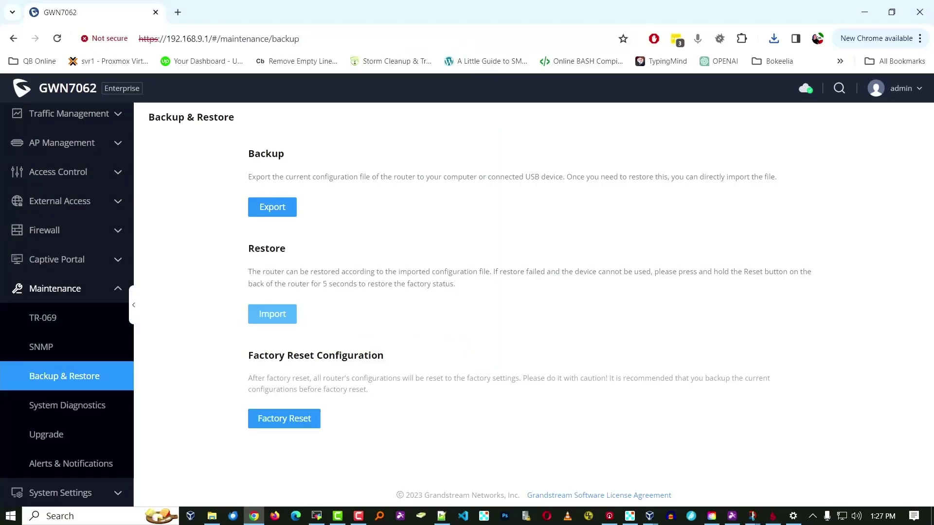
Open Maintenance > Upgrade and cancel choosing a firmware file to upload.
{"action": "left_click", "coordinate": [47, 434]}
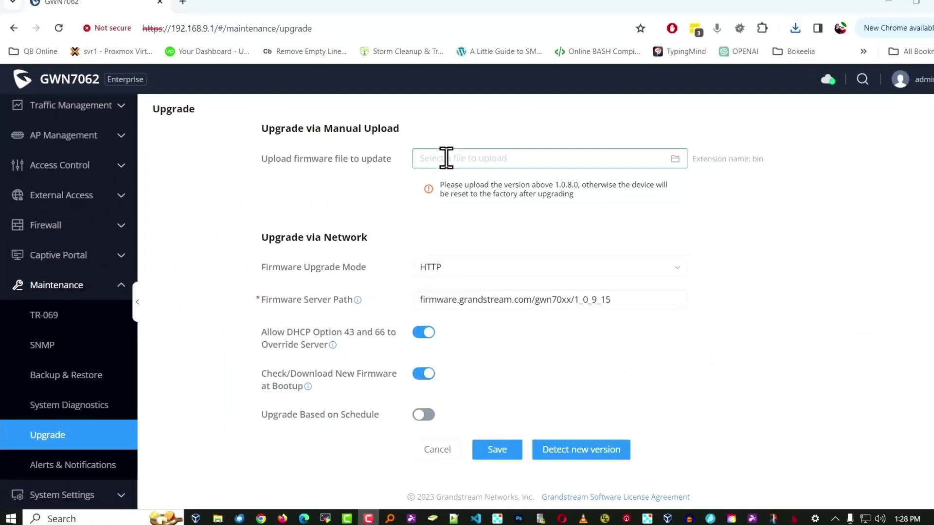
{"action": "left_click", "coordinate": [434, 166]}
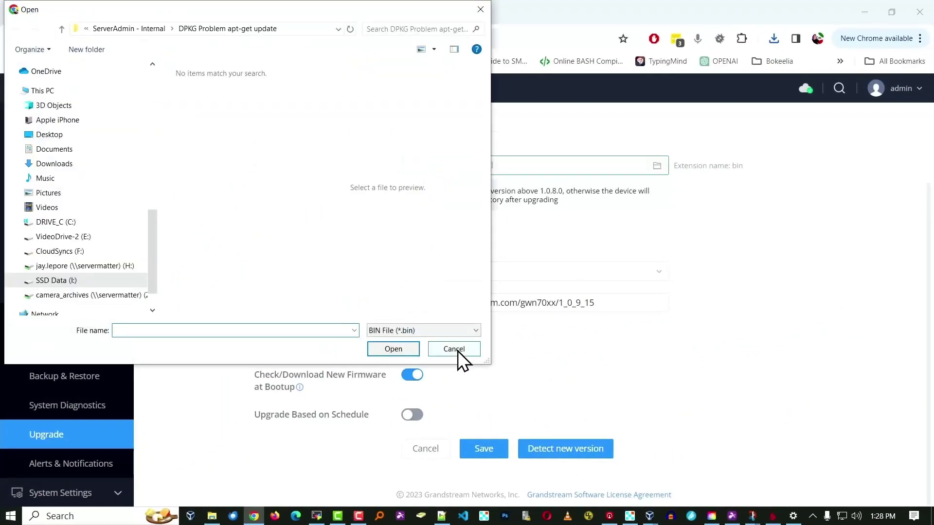
{"action": "left_click", "coordinate": [455, 349]}
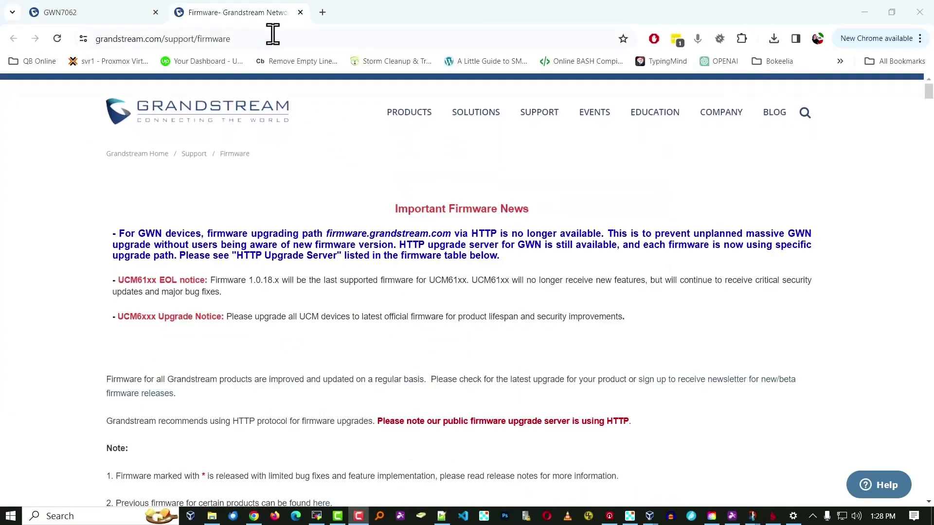
Read the GWN7062 firmware 1.0.9.15 entry and its 1.0.5.6 downgrade warning.
{"action": "left_click", "coordinate": [273, 33]}
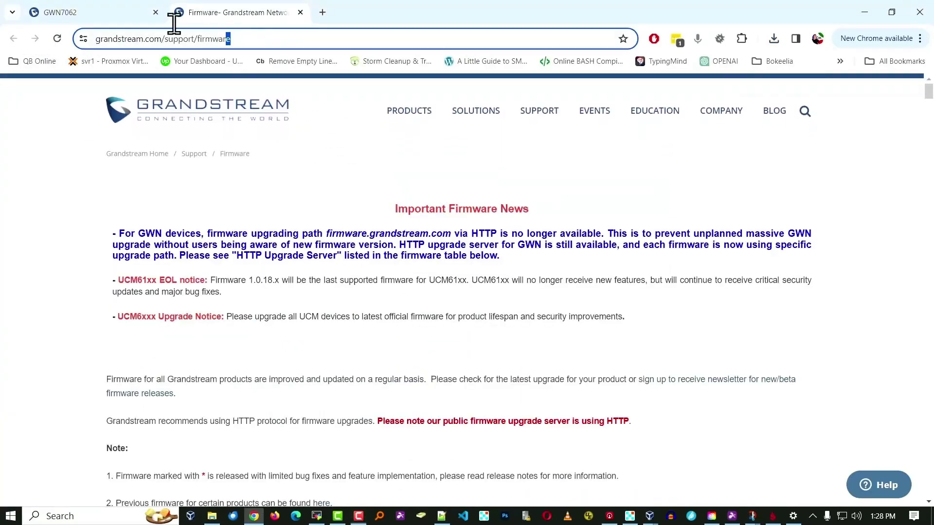
{"action": "left_click", "coordinate": [54, 226]}
{"action": "scroll", "coordinate": [56, 222], "scroll_direction": "down", "scroll_amount": 6}
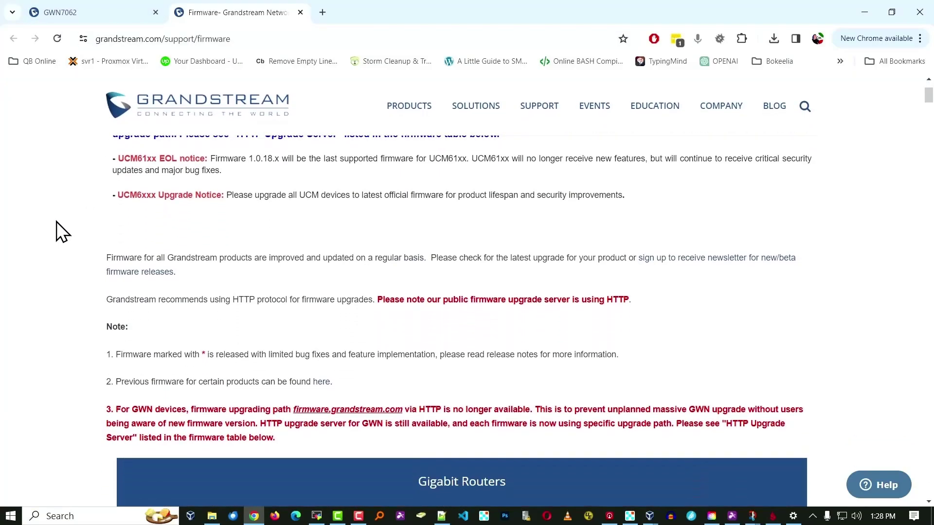
{"action": "scroll", "coordinate": [58, 221], "scroll_direction": "down", "scroll_amount": 4}
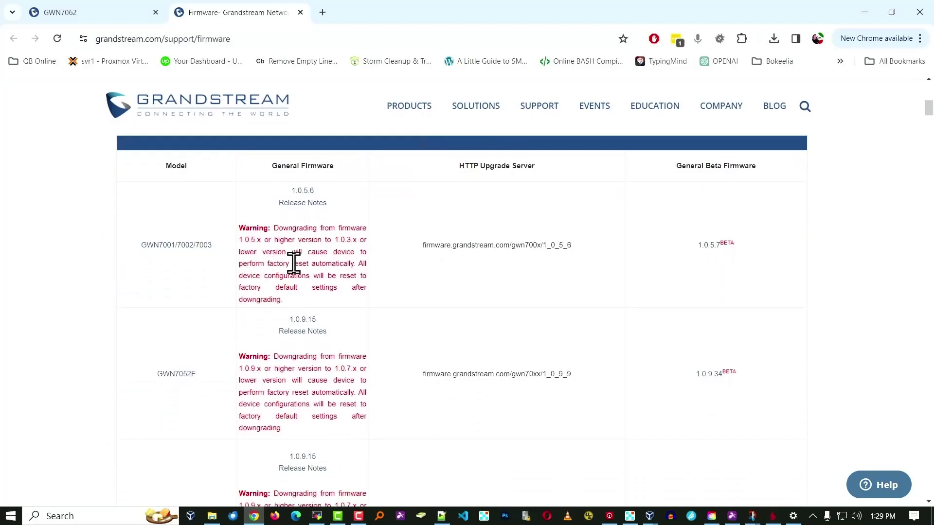
{"action": "left_click_drag", "start_coordinate": [240, 225], "coordinate": [324, 304]}
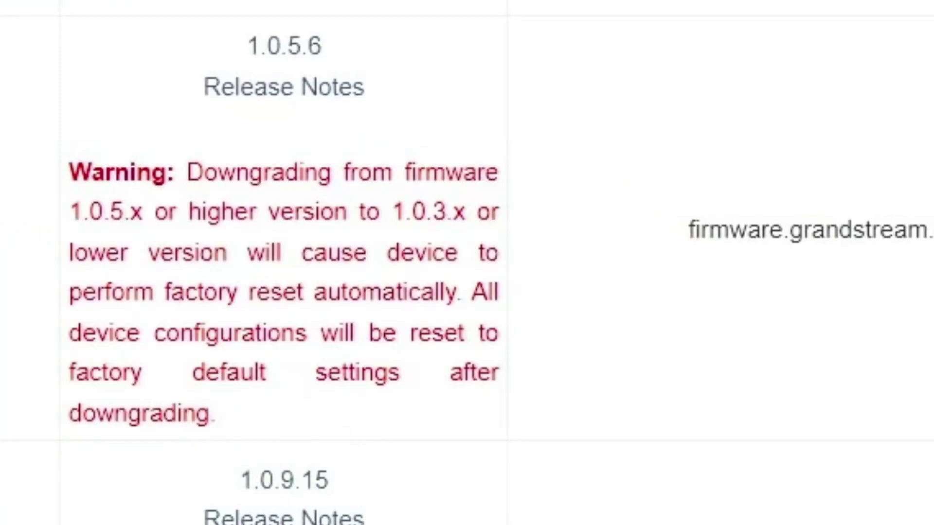
{"action": "left_click_drag", "start_coordinate": [190, 172], "coordinate": [135, 208]}
{"action": "left_click", "coordinate": [100, 219]}
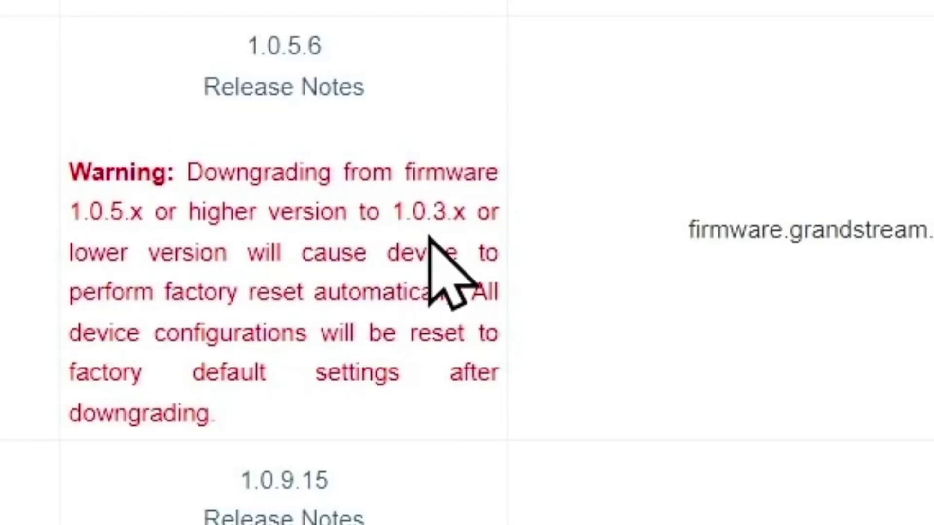
{"action": "left_click_drag", "start_coordinate": [158, 288], "coordinate": [465, 274]}
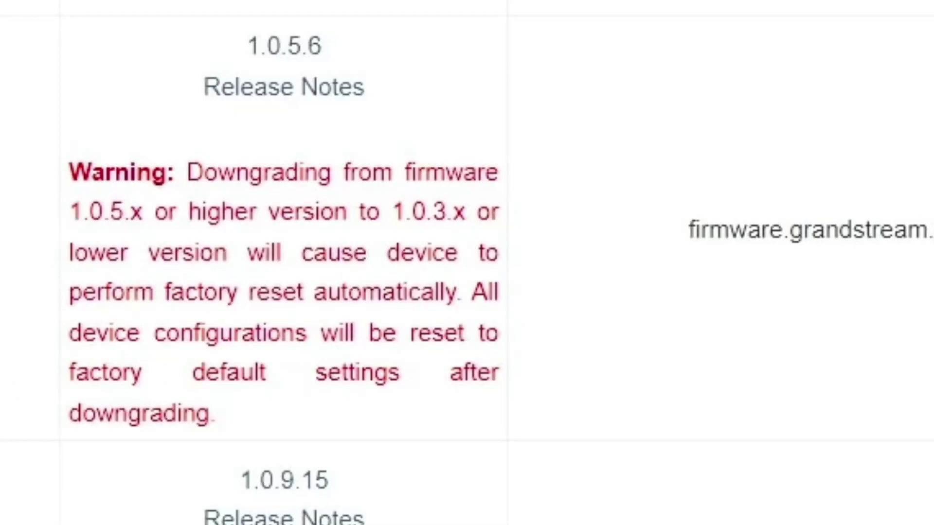
{"action": "scroll", "coordinate": [282, 262], "scroll_direction": "down", "scroll_amount": 5}
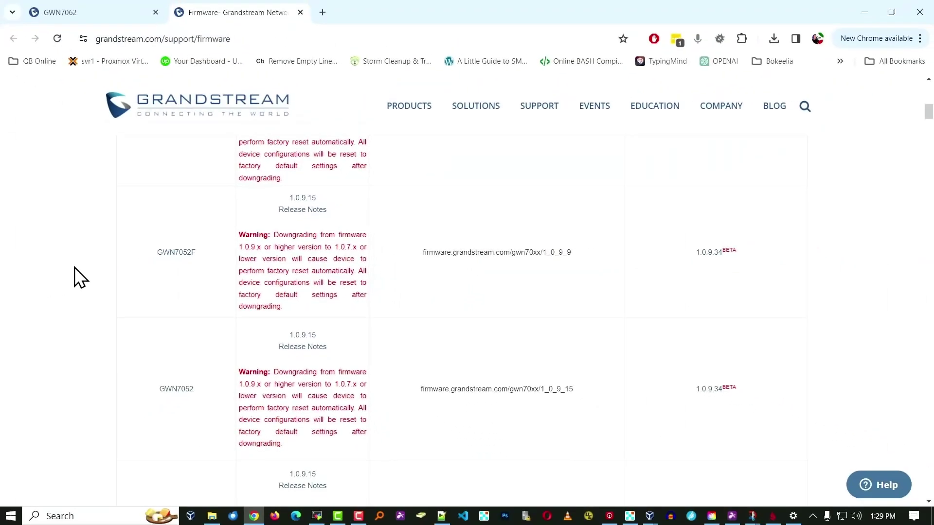
{"action": "scroll", "coordinate": [74, 267], "scroll_direction": "down", "scroll_amount": 5}
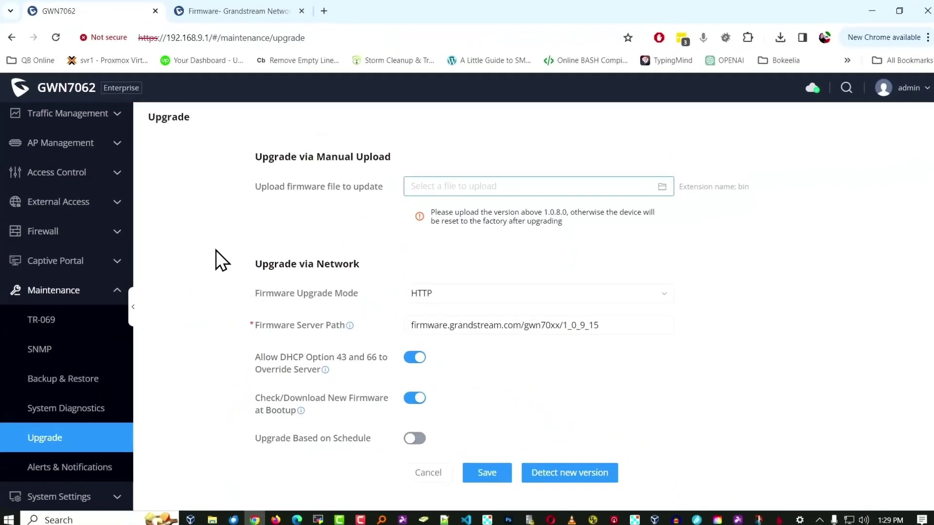
Compare the router's current version 1.0.9.15 with Grandstream's listing and download the 1.0.9.15 firmware.
{"action": "left_click_drag", "start_coordinate": [771, 210], "coordinate": [657, 212]}
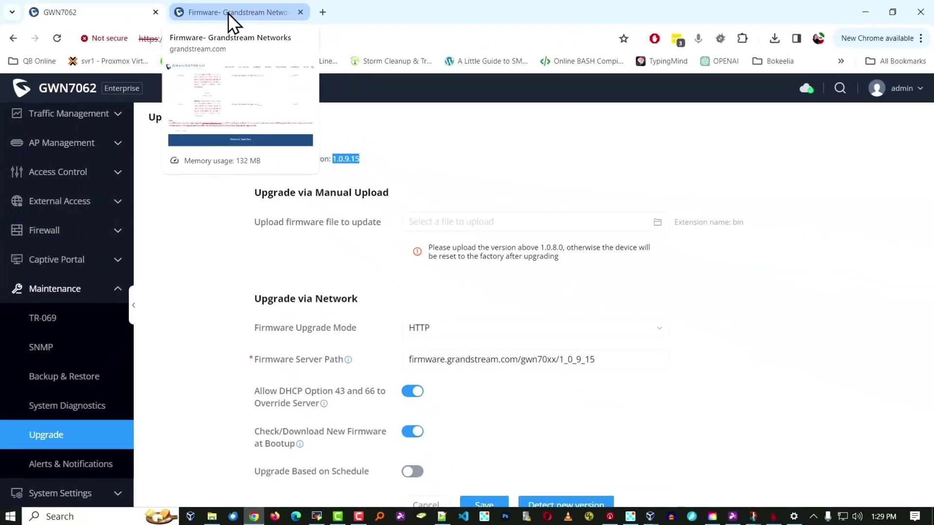
{"action": "left_click", "coordinate": [229, 14]}
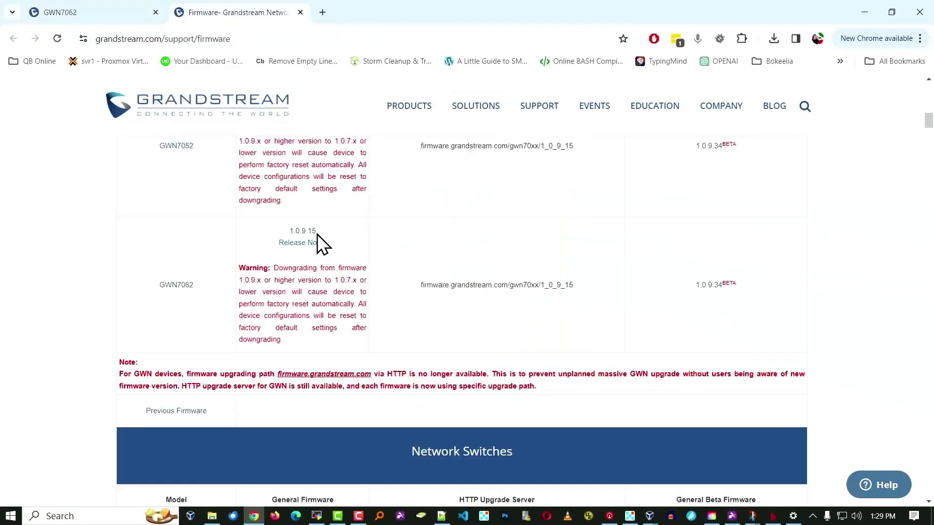
{"action": "left_click_drag", "start_coordinate": [322, 232], "coordinate": [289, 232]}
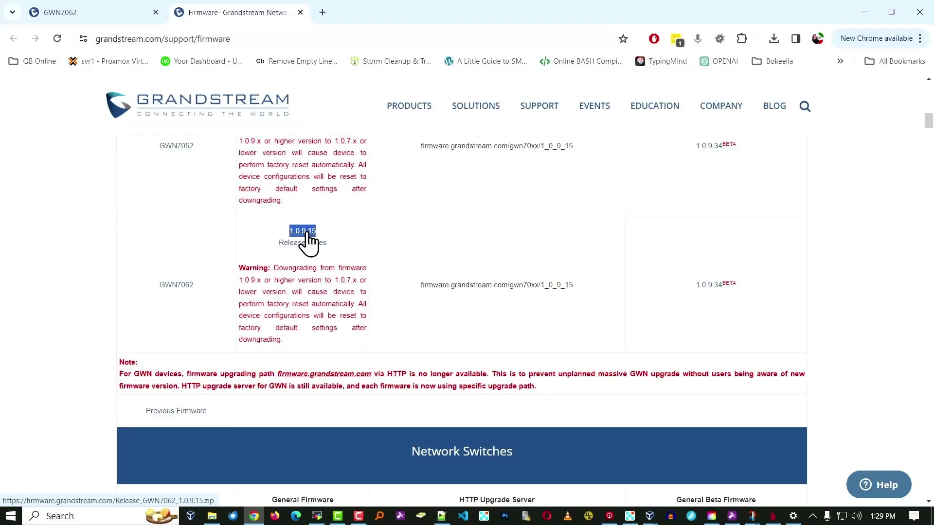
{"action": "left_click", "coordinate": [306, 234]}
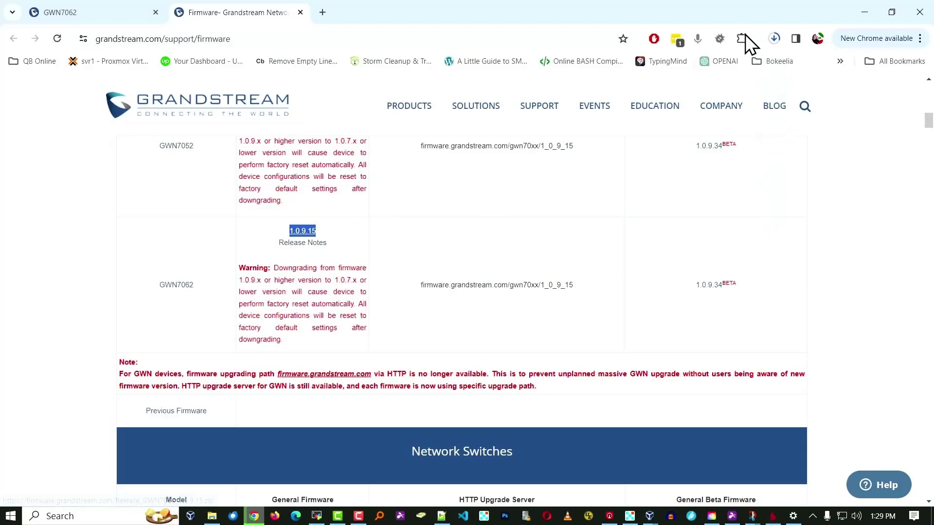
On the GWN7062 Upgrade page, begin choosing a firmware file, then cancel without uploading.
{"action": "left_click", "coordinate": [84, 13]}
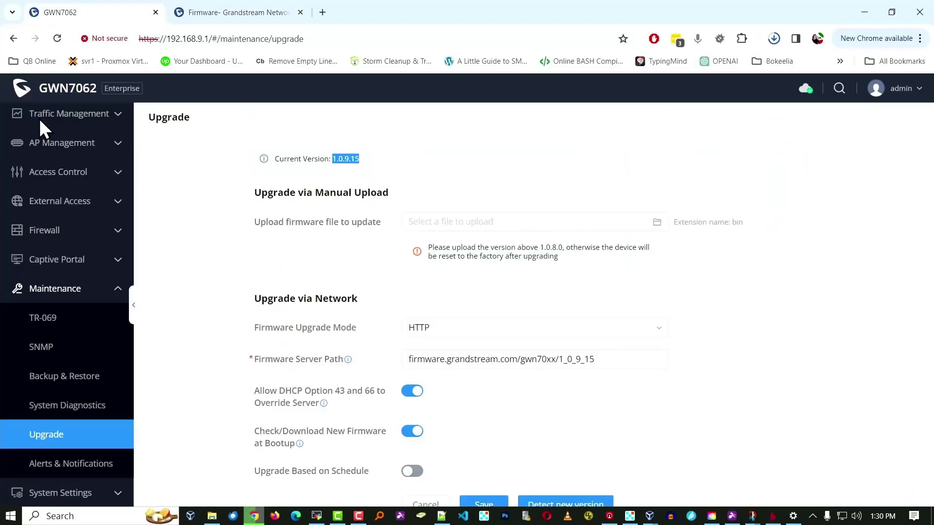
{"action": "left_click", "coordinate": [450, 222]}
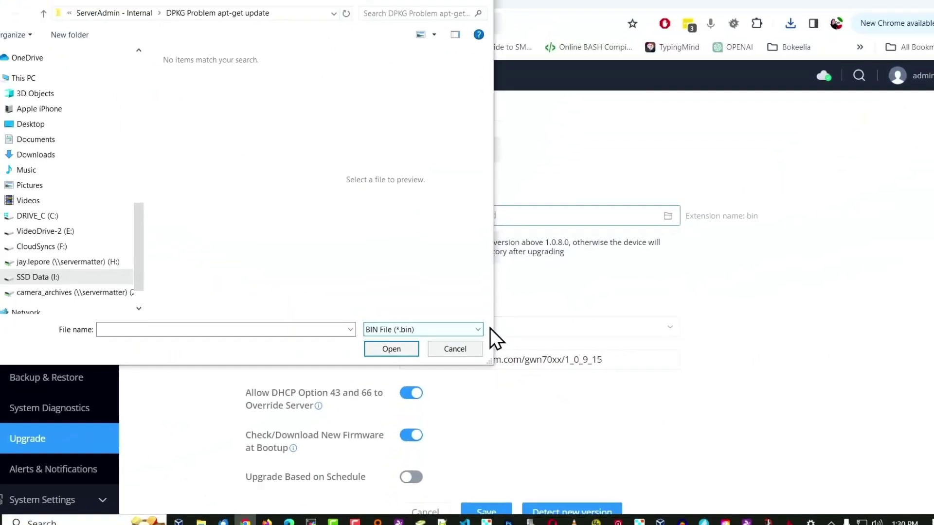
{"action": "key", "text": "Escape"}
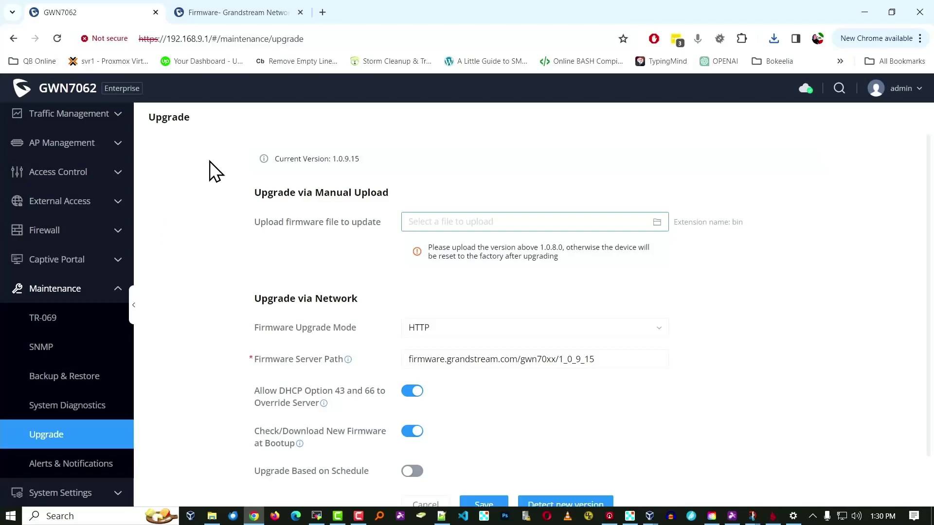
{"action": "scroll", "coordinate": [236, 221], "scroll_direction": "down", "scroll_amount": 1}
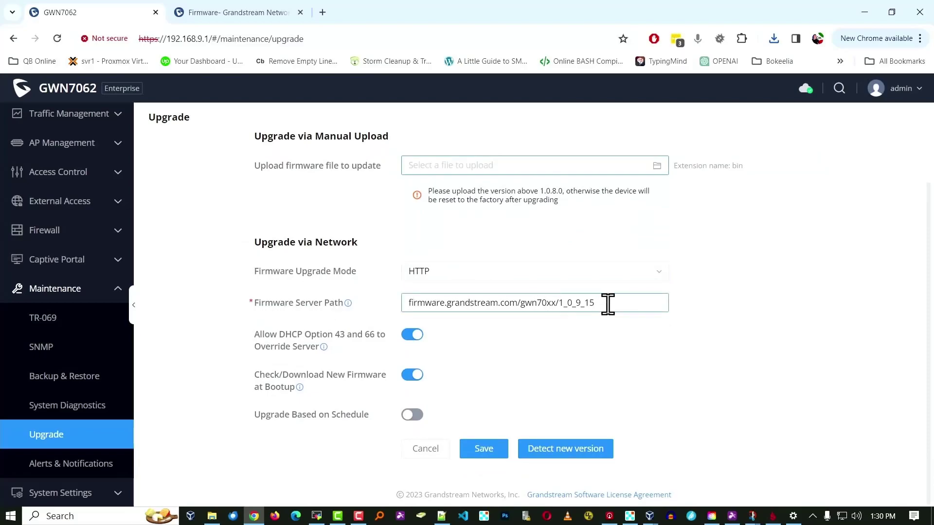
{"action": "left_click_drag", "start_coordinate": [606, 303], "coordinate": [411, 307]}
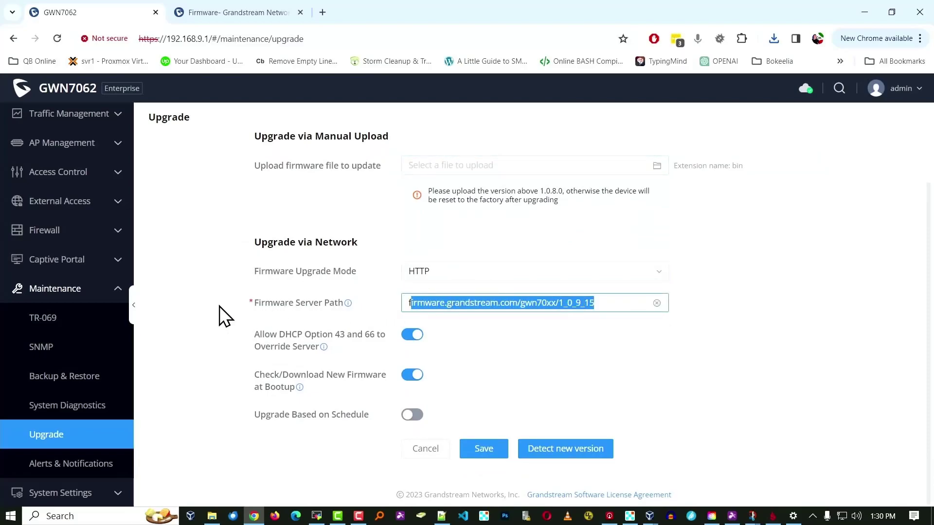
{"action": "left_click", "coordinate": [281, 297]}
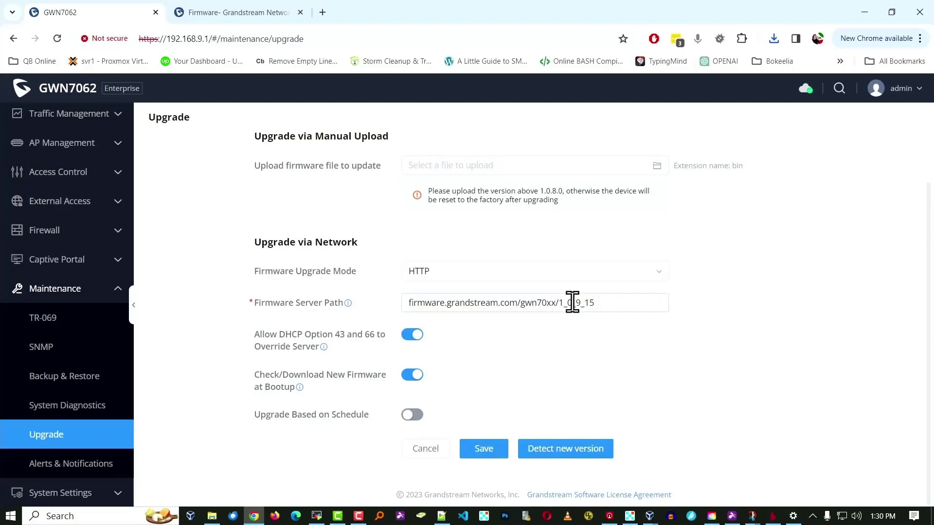
{"action": "left_click_drag", "start_coordinate": [605, 303], "coordinate": [401, 305]}
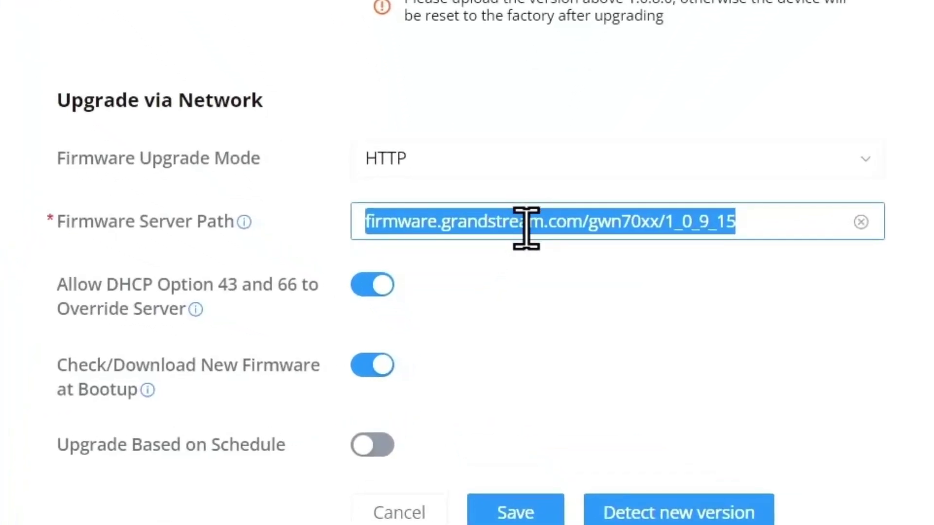
{"action": "left_click", "coordinate": [619, 222]}
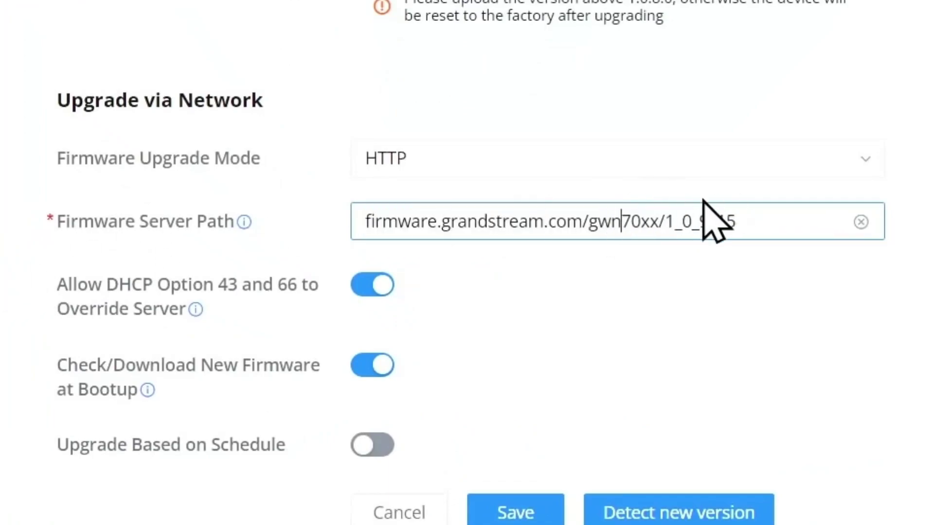
{"action": "left_click", "coordinate": [1, 193]}
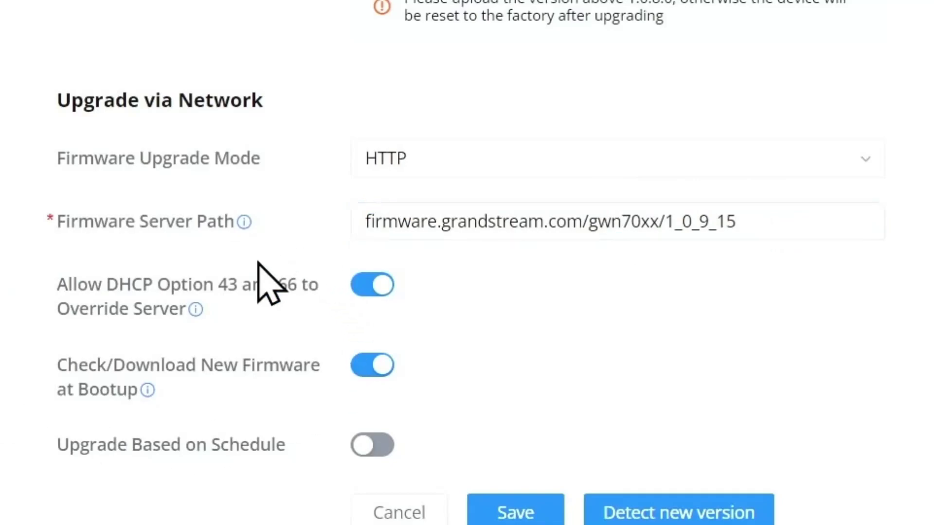
{"action": "left_click", "coordinate": [614, 509]}
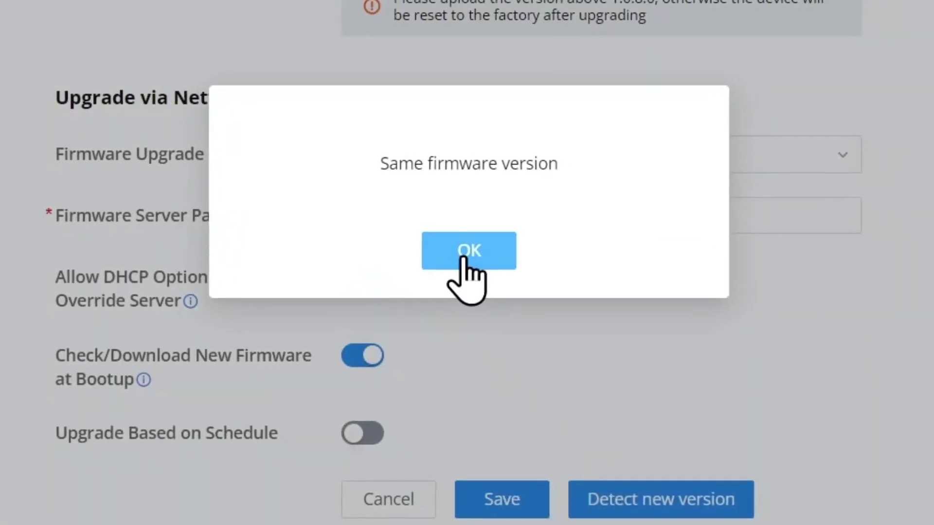
{"action": "left_click", "coordinate": [463, 258]}
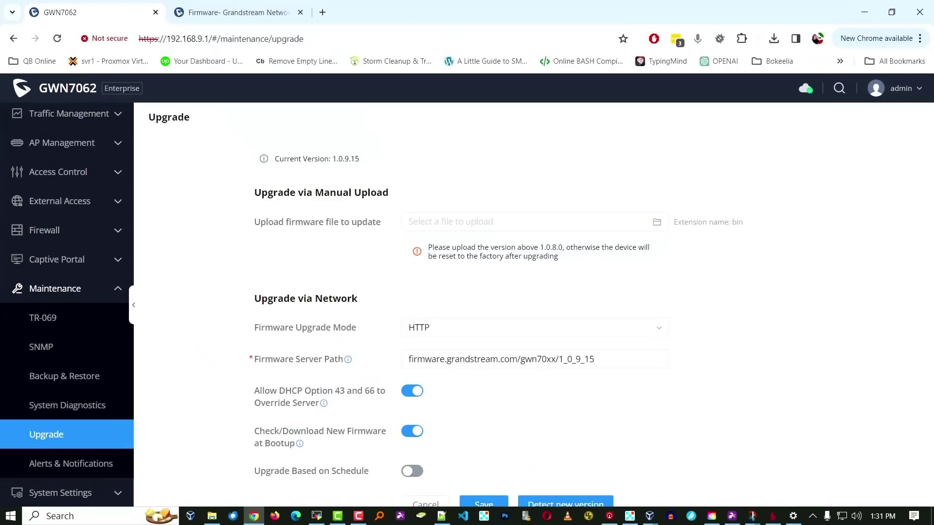
Open System Settings > Basic Settings and scroll back to the top of the page.
{"action": "left_click", "coordinate": [60, 493]}
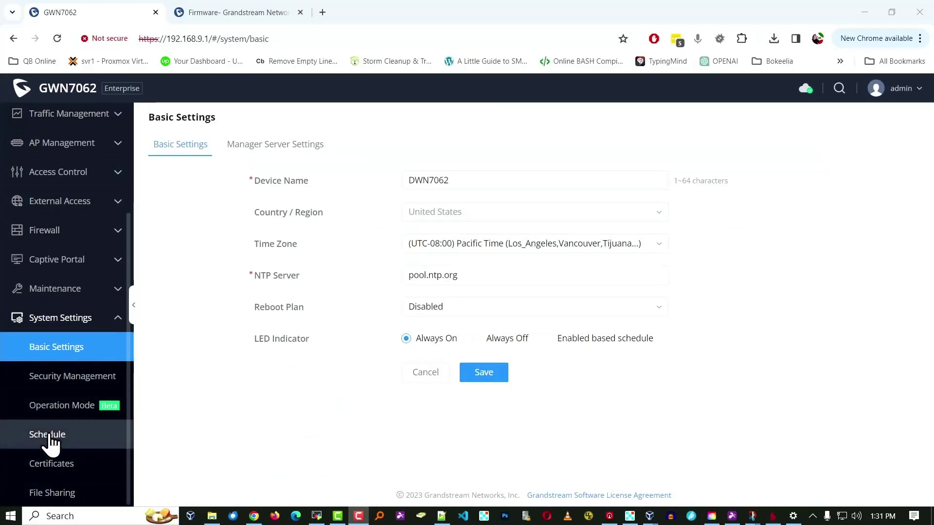
{"action": "scroll", "coordinate": [54, 301], "scroll_direction": "up", "scroll_amount": 3}
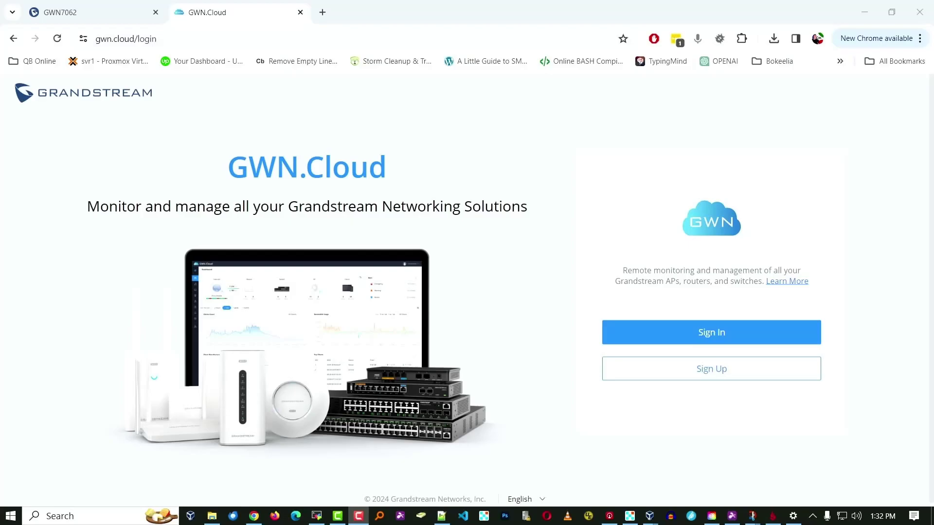
Go from the gwn.cloud/login address to the GWN.Cloud Sign In form and log in.
{"action": "left_click_drag", "start_coordinate": [139, 38], "coordinate": [125, 38]}
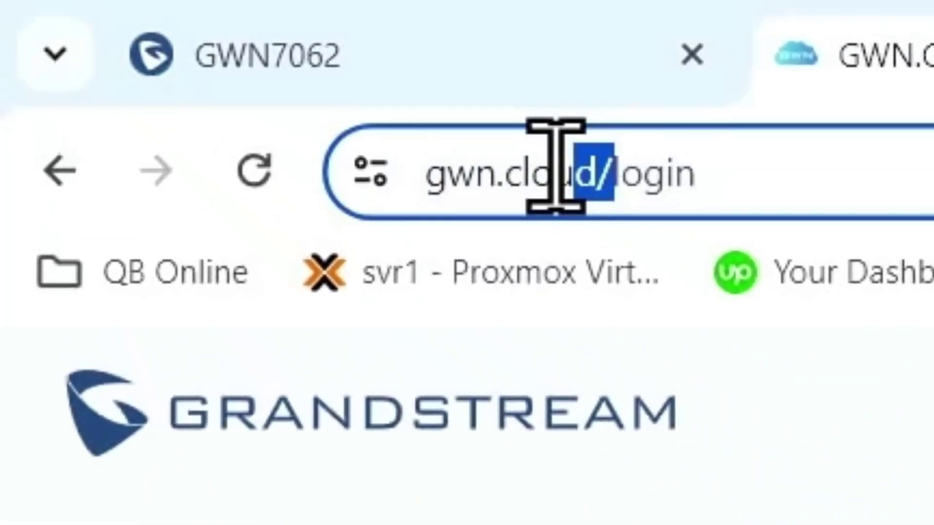
{"action": "left_click_drag", "start_coordinate": [555, 165], "coordinate": [369, 177]}
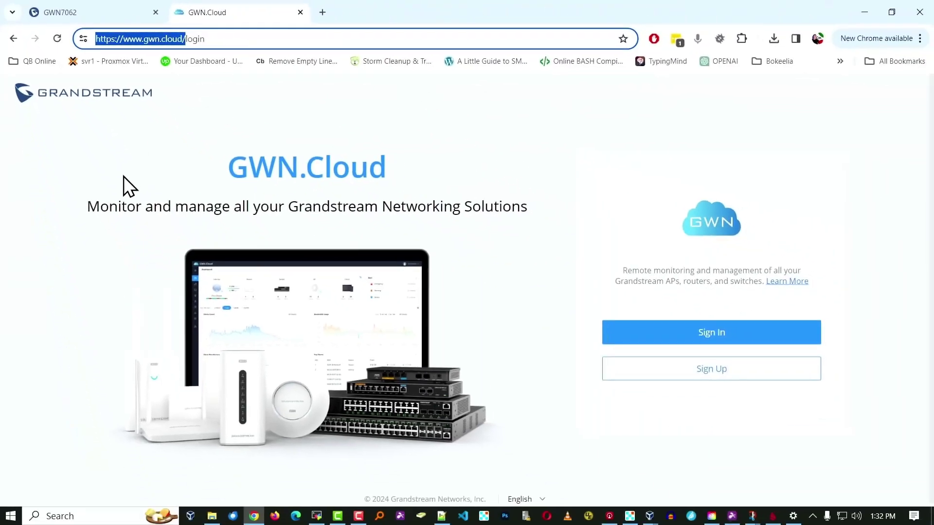
{"action": "left_click", "coordinate": [744, 333]}
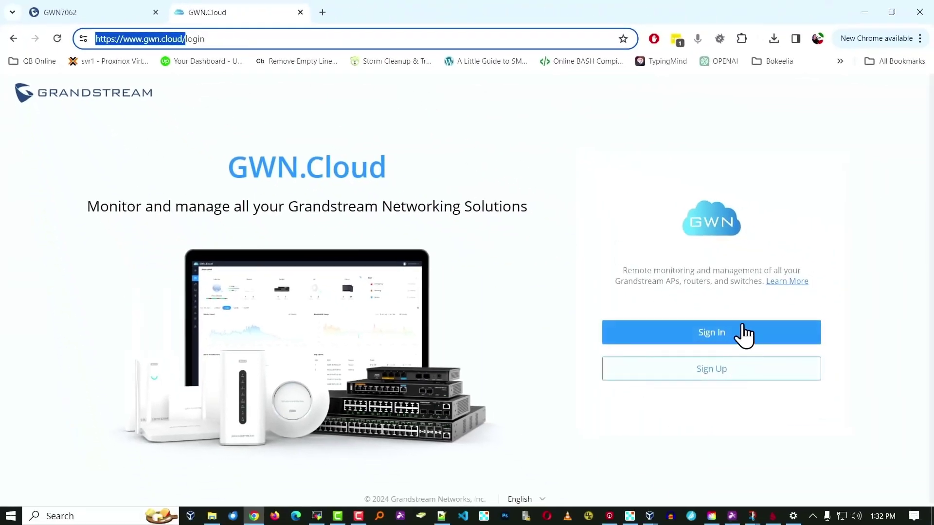
{"action": "left_click", "coordinate": [712, 340]}
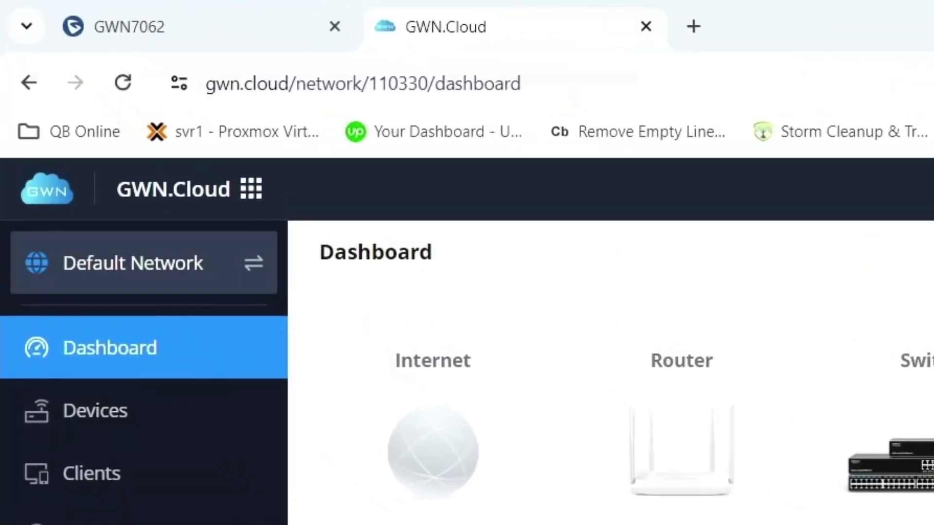
Open Devices and switch the network selector to CompuMatter Store.
{"action": "left_click", "coordinate": [95, 410]}
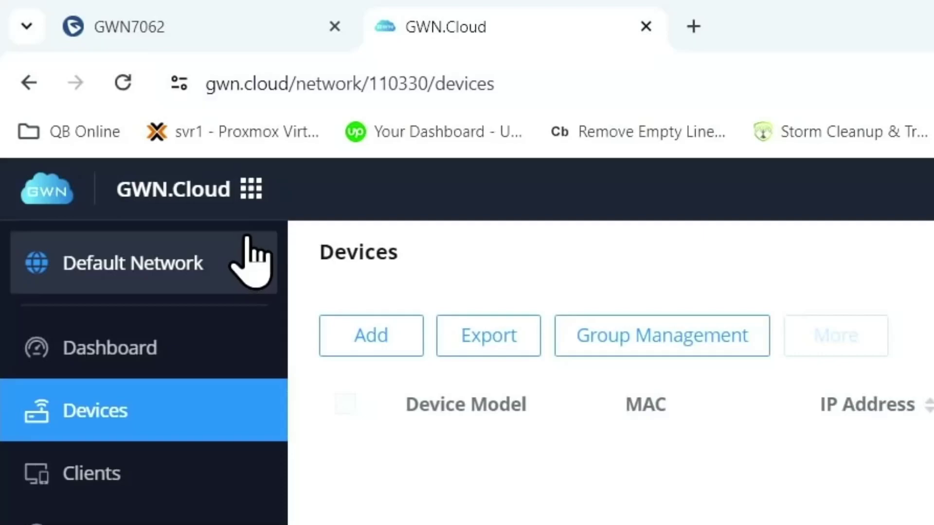
{"action": "left_click", "coordinate": [249, 262]}
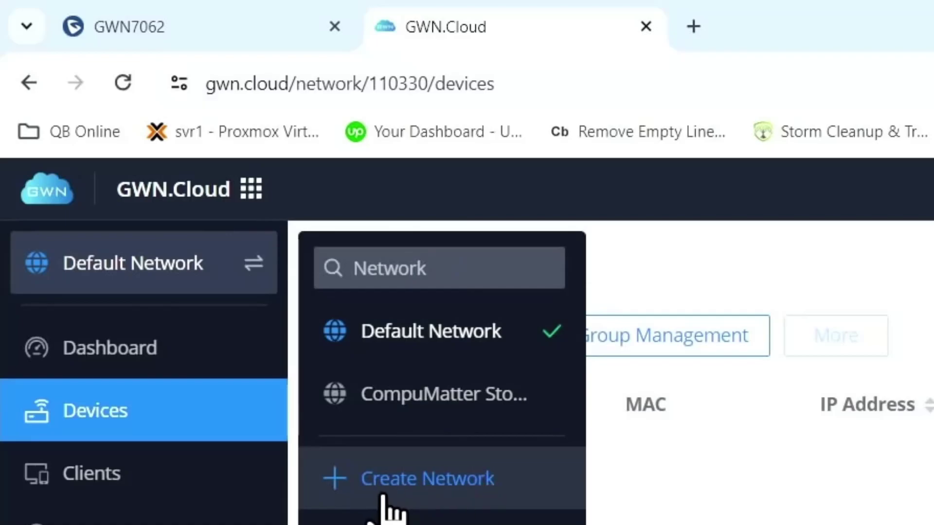
{"action": "left_click", "coordinate": [405, 393]}
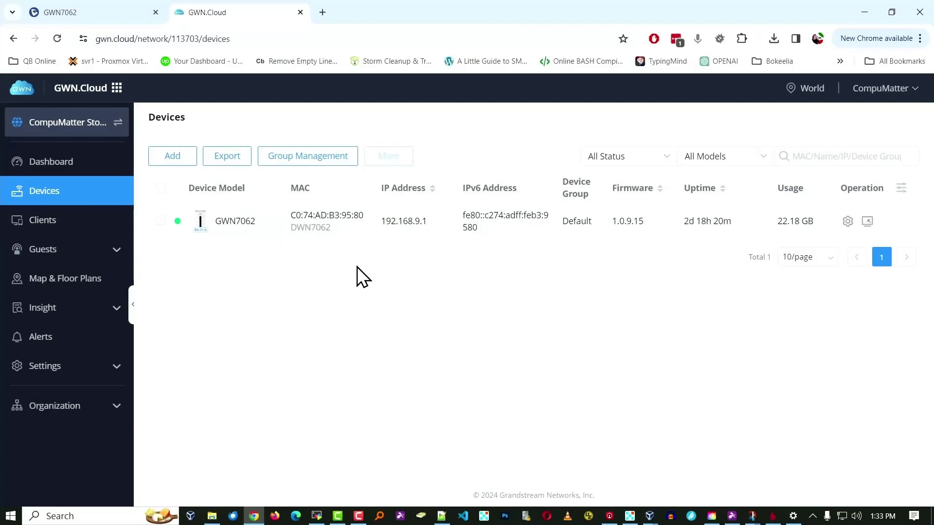
Open Add Device, click through the Name, MAC and Password fields, then dismiss it unsaved.
{"action": "left_click", "coordinate": [173, 156]}
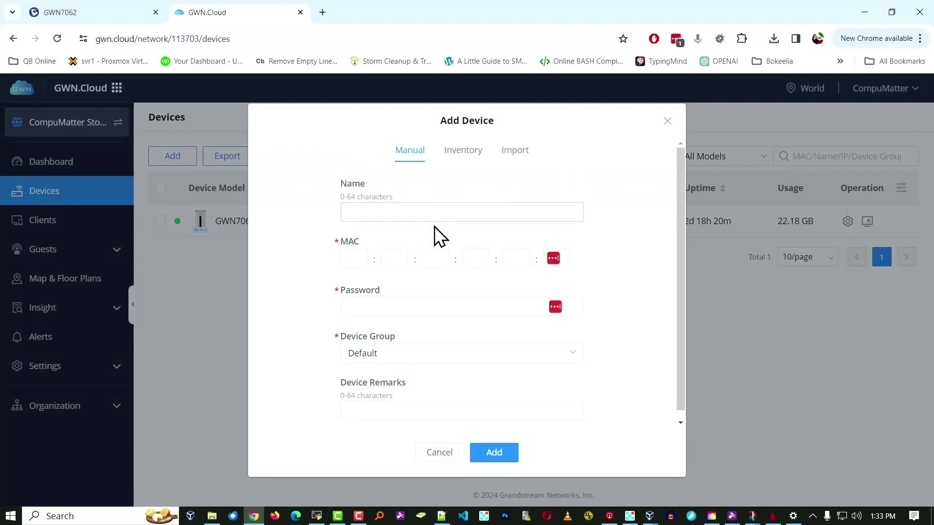
{"action": "left_click", "coordinate": [391, 215]}
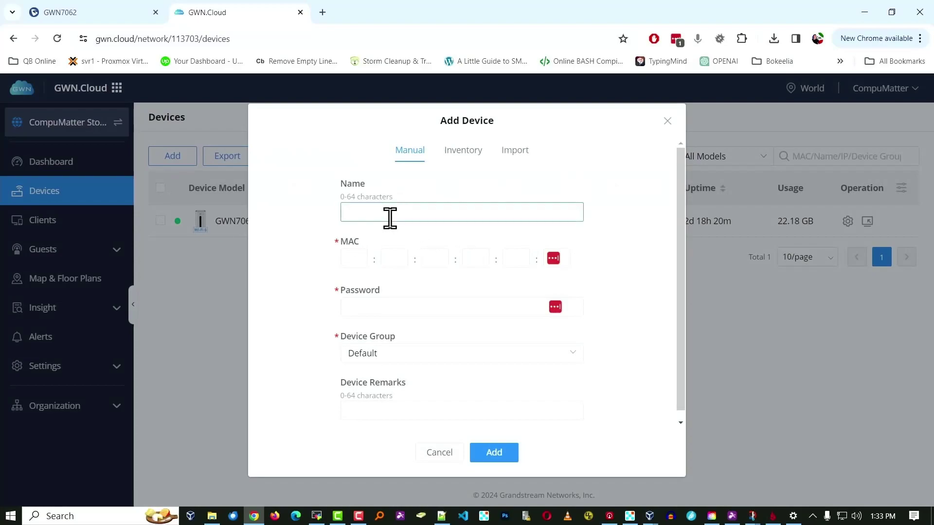
{"action": "left_click", "coordinate": [354, 259]}
{"action": "left_click", "coordinate": [398, 260]}
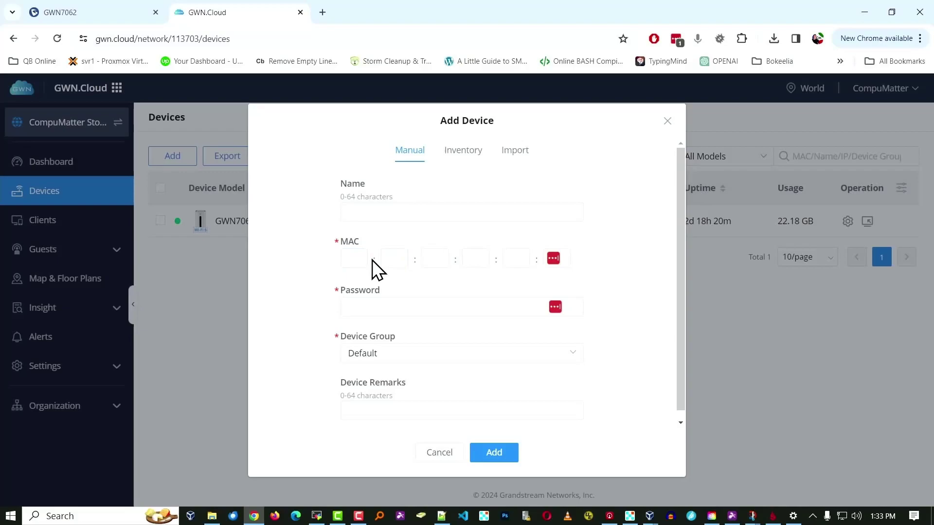
{"action": "left_click", "coordinate": [407, 307]}
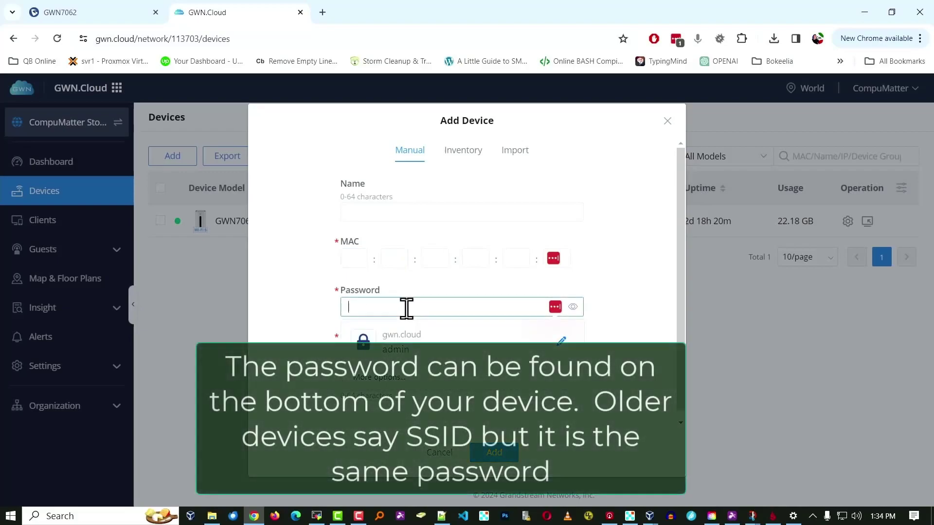
{"action": "left_click", "coordinate": [281, 290]}
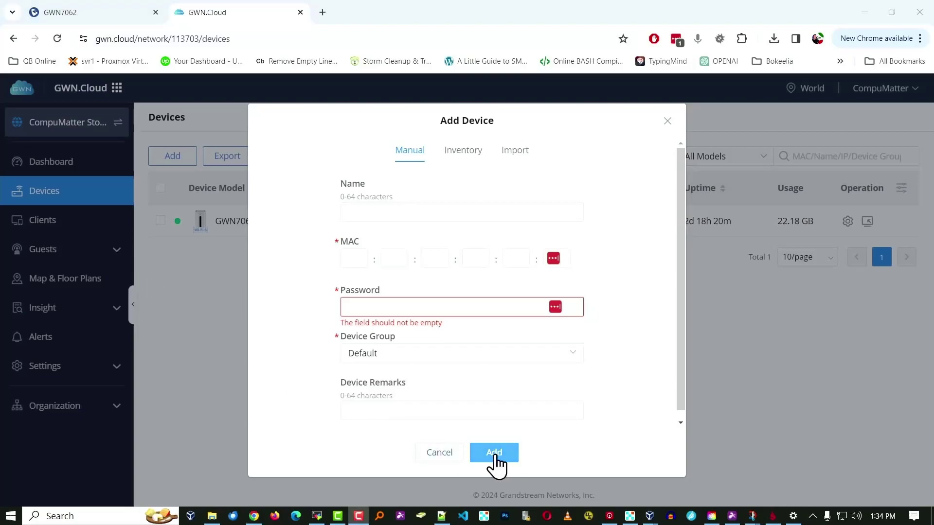
{"action": "key", "text": "Escape"}
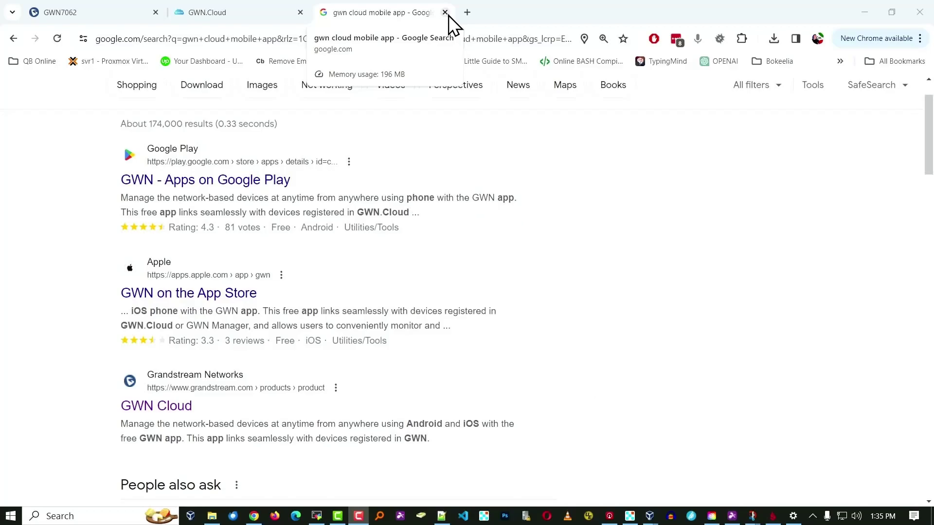
Close the Google search tab to return to GWN.Cloud.
{"action": "left_click", "coordinate": [447, 14]}
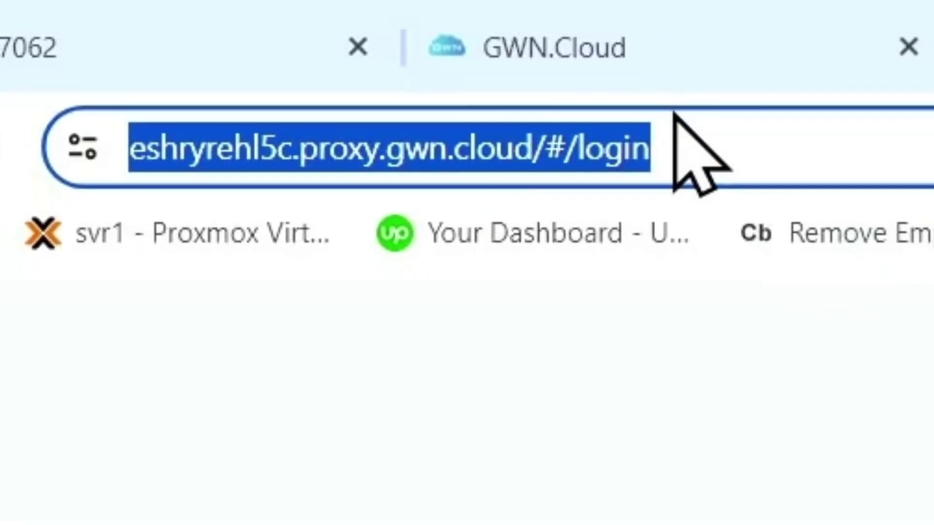
Sign in to the GWN7062 through the proxy address using the saved admin login.
{"action": "left_click", "coordinate": [91, 37]}
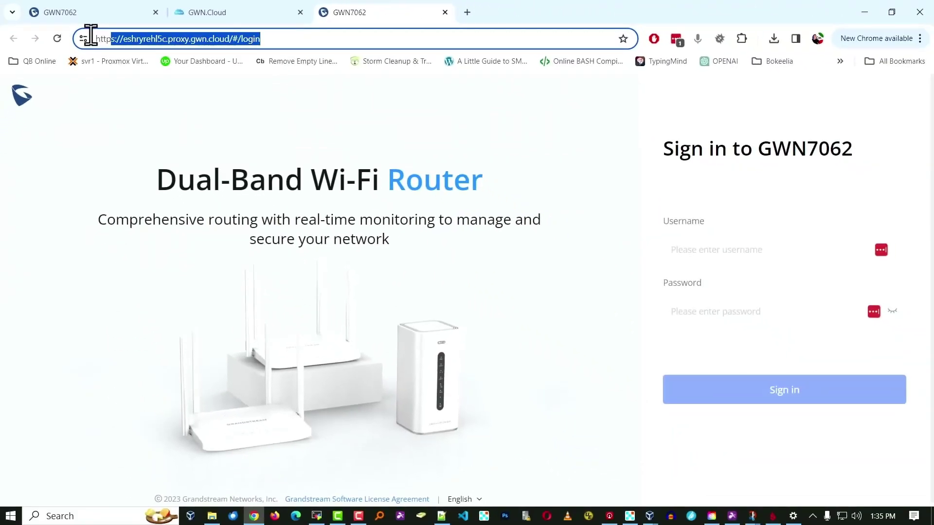
{"action": "left_click", "coordinate": [730, 253]}
{"action": "left_click", "coordinate": [110, 123]}
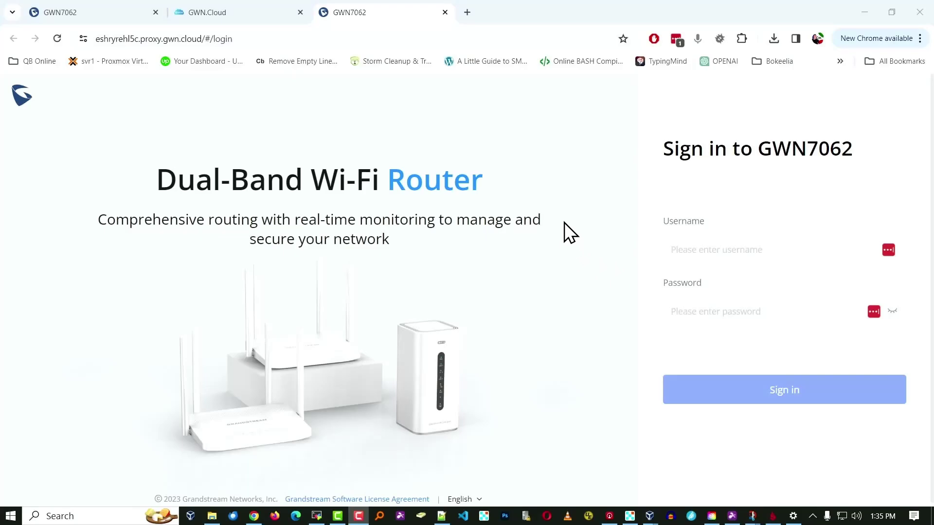
{"action": "left_click", "coordinate": [90, 10]}
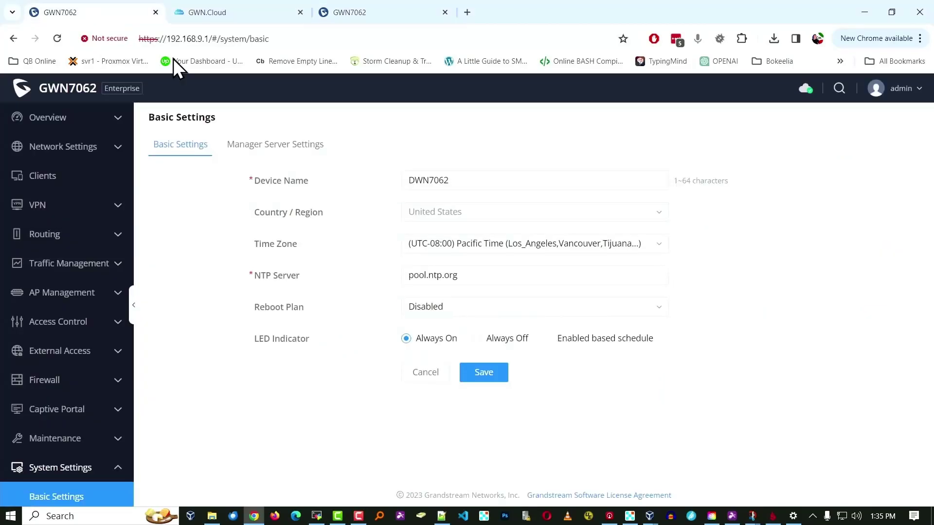
{"action": "left_click", "coordinate": [375, 16]}
{"action": "left_click", "coordinate": [769, 242]}
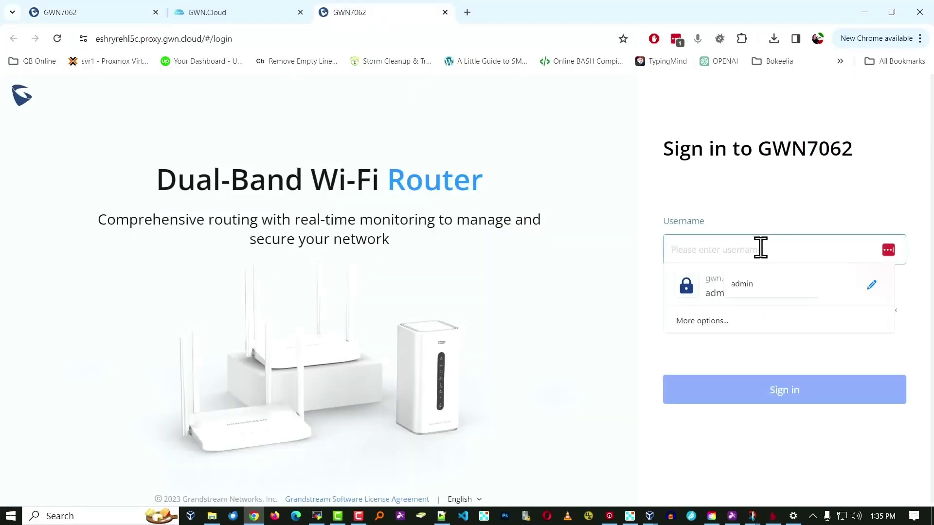
{"action": "left_click", "coordinate": [715, 298]}
{"action": "left_click", "coordinate": [746, 399]}
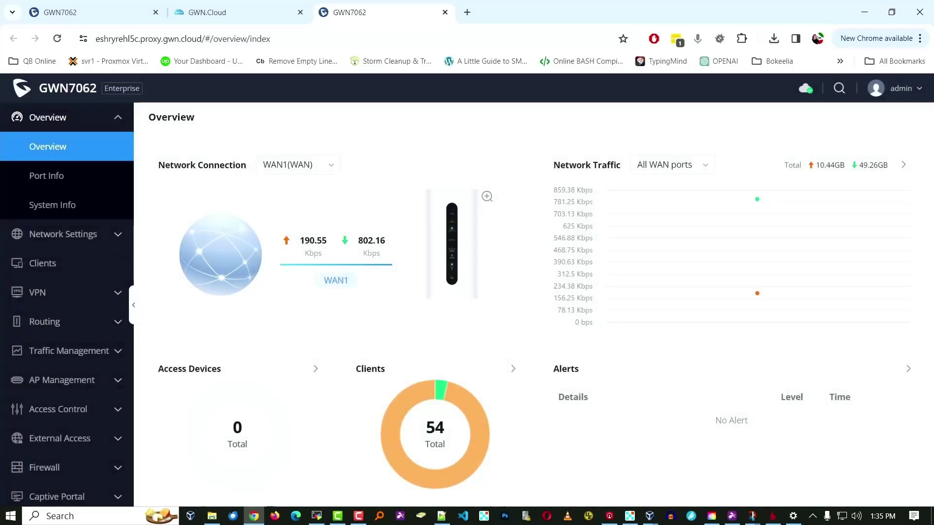
Scroll through the remote Overview dashboard showing WAN1 traffic and 54 clients.
{"action": "scroll", "coordinate": [141, 323], "scroll_direction": "down", "scroll_amount": 6}
{"action": "scroll", "coordinate": [72, 329], "scroll_direction": "down", "scroll_amount": 1}
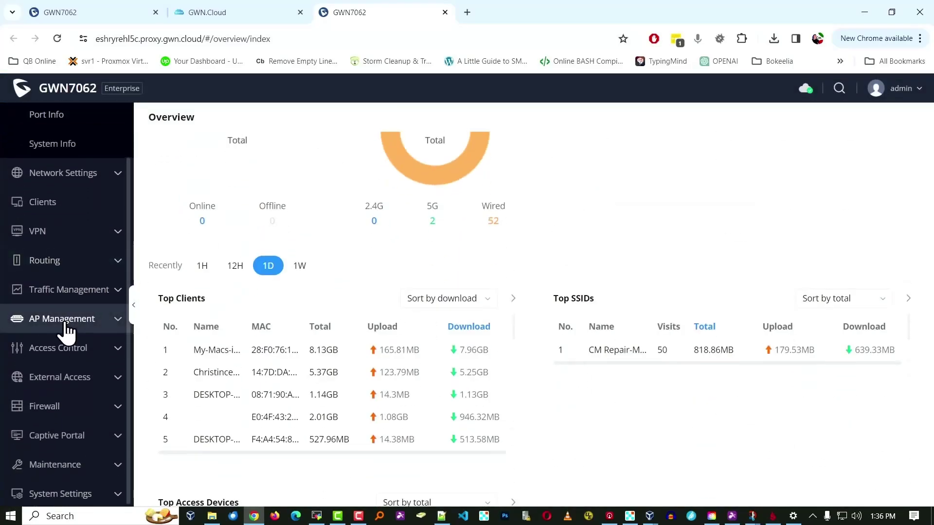
{"action": "scroll", "coordinate": [66, 327], "scroll_direction": "up", "scroll_amount": 2}
{"action": "scroll", "coordinate": [183, 292], "scroll_direction": "up", "scroll_amount": 5}
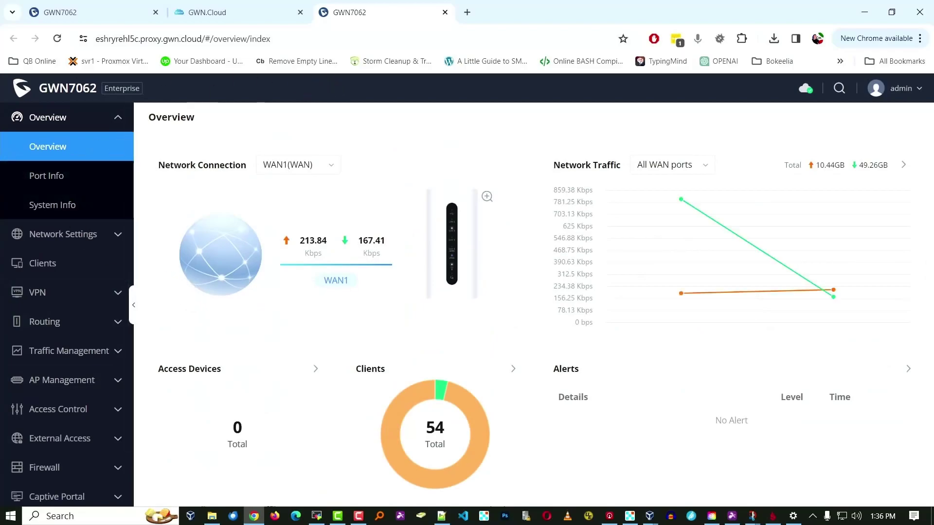
Close the remote router tab and open Organization > Users in the GWN.Cloud sidebar.
{"action": "key", "text": "ctrl+w"}
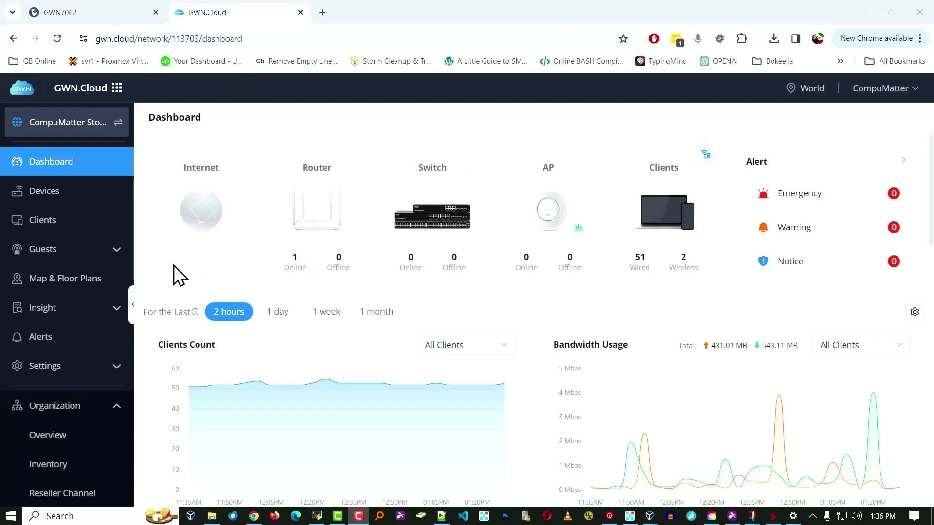
{"action": "scroll", "coordinate": [73, 270], "scroll_direction": "down", "scroll_amount": 3}
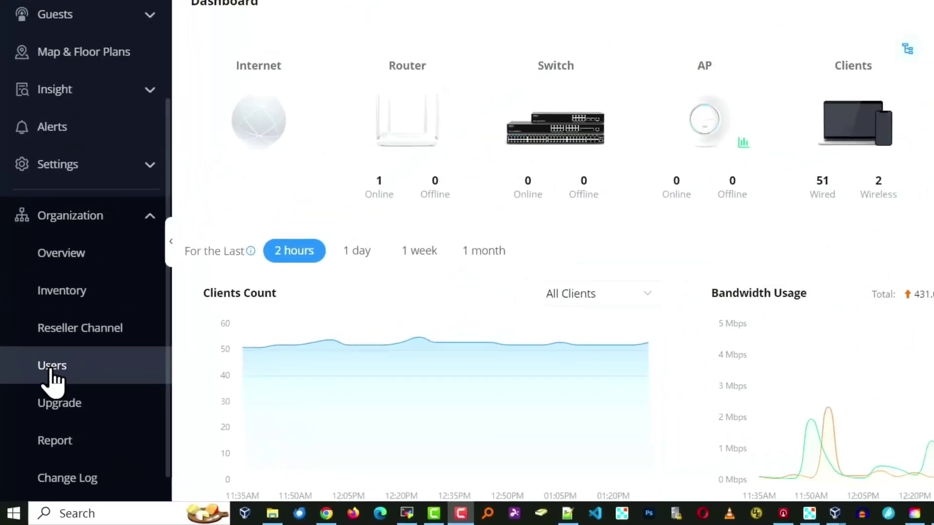
{"action": "left_click", "coordinate": [51, 370]}
{"action": "scroll", "coordinate": [72, 234], "scroll_direction": "up", "scroll_amount": 5}
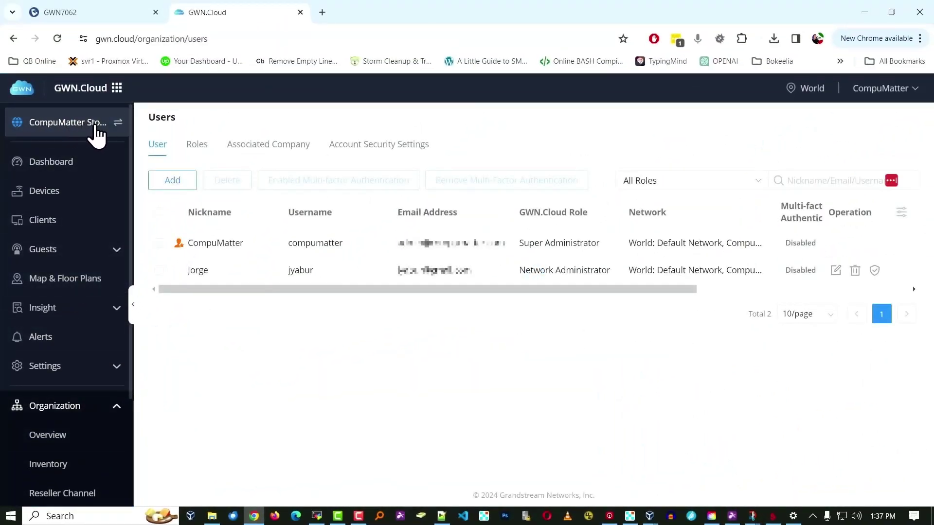
{"action": "left_click", "coordinate": [119, 124]}
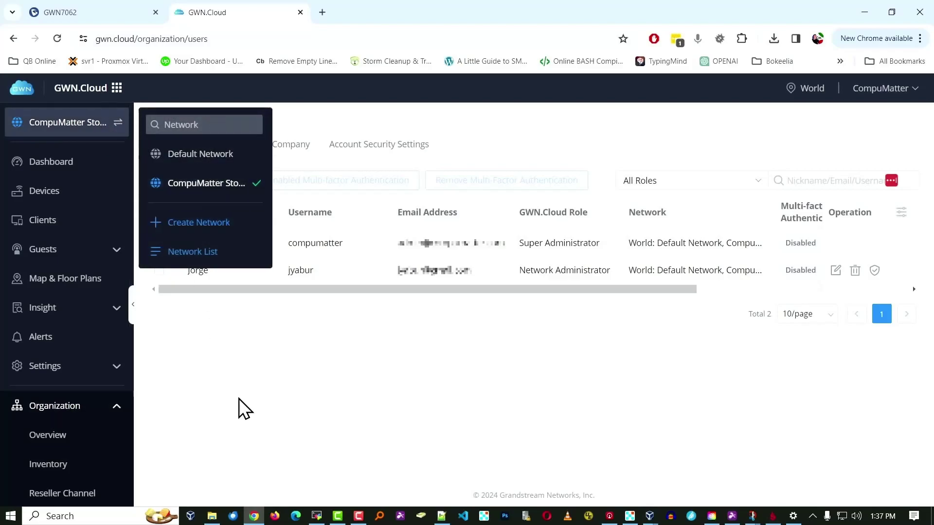
{"action": "left_click", "coordinate": [210, 364]}
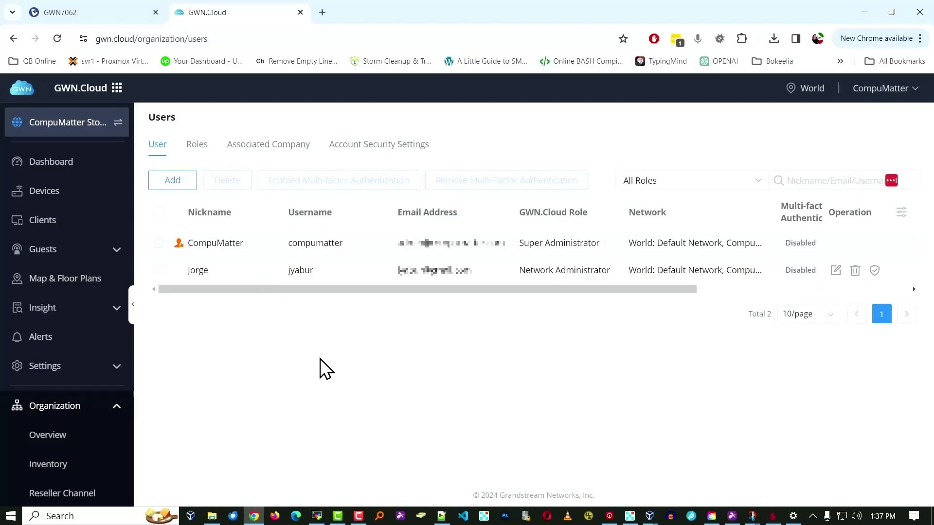
{"action": "left_click", "coordinate": [835, 270]}
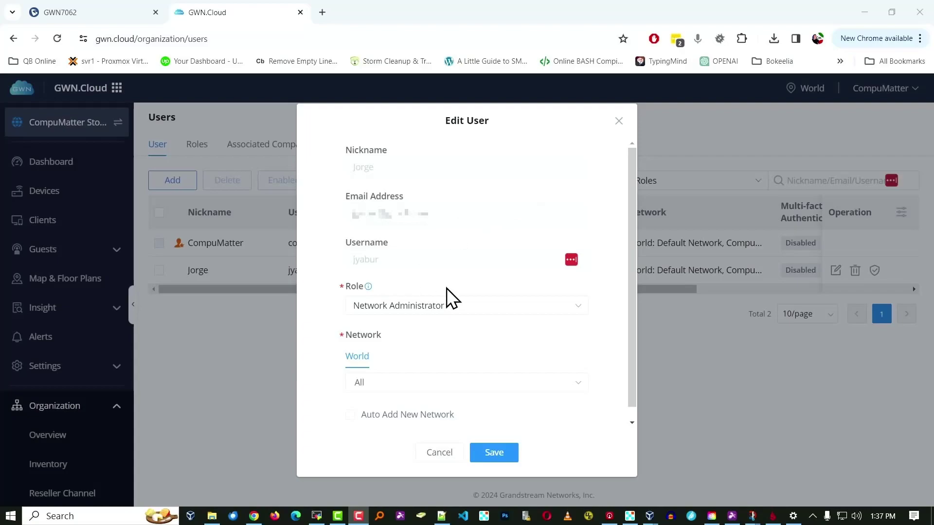
{"action": "left_click", "coordinate": [465, 309]}
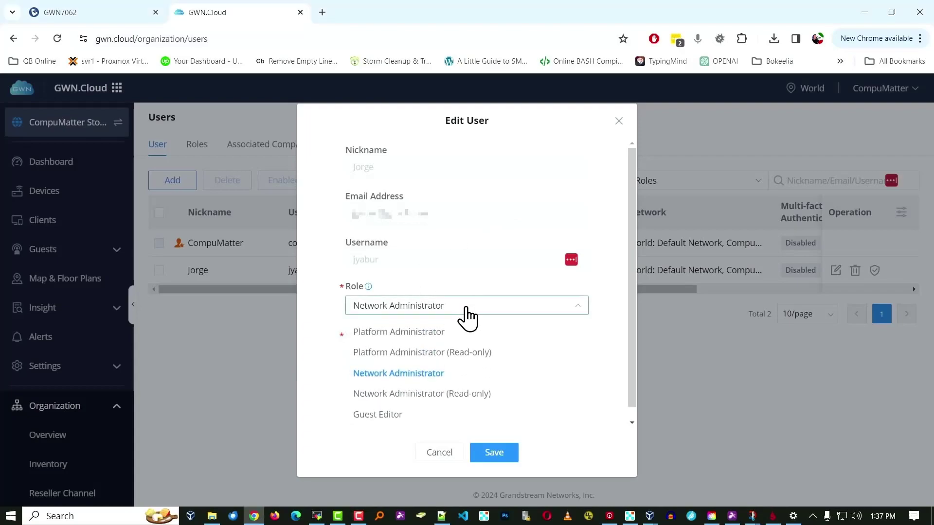
{"action": "left_click", "coordinate": [308, 264]}
{"action": "scroll", "coordinate": [329, 295], "scroll_direction": "down", "scroll_amount": 1}
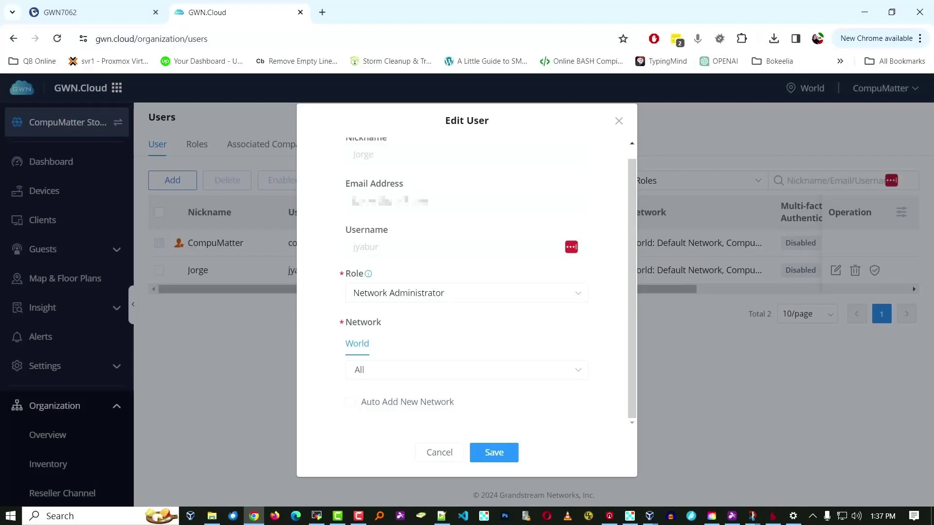
{"action": "key", "text": "Escape"}
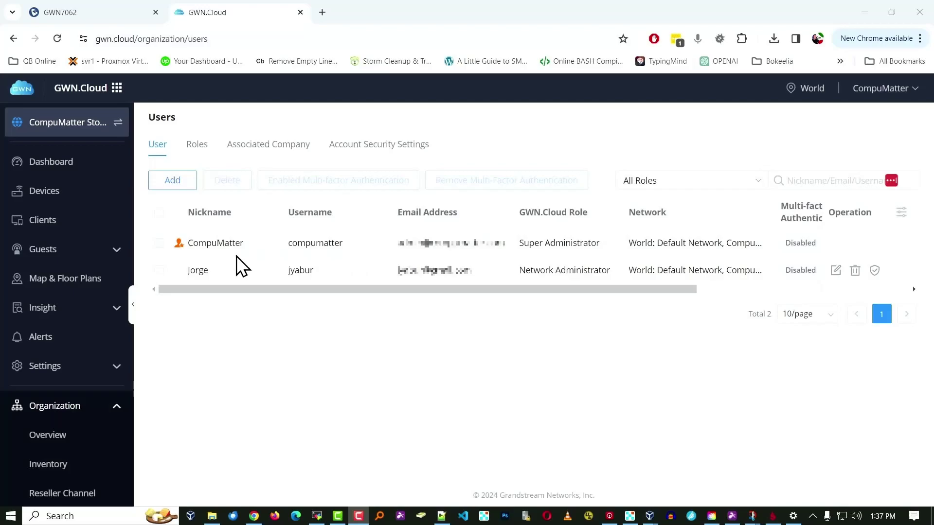
{"action": "left_click", "coordinate": [67, 10]}
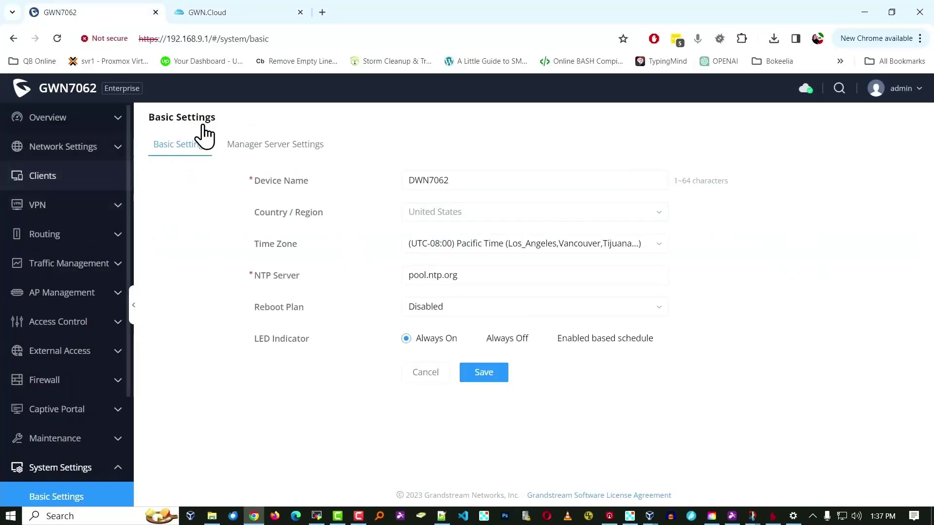
{"action": "left_click", "coordinate": [212, 16]}
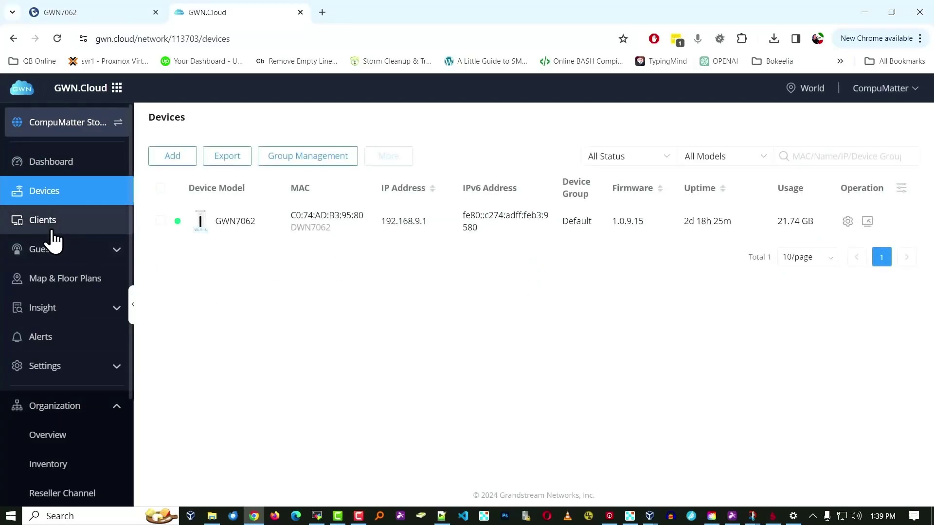
Open Organization > Inventory to see the GWN7062 claimed to CompuMatter Store.
{"action": "scroll", "coordinate": [54, 239], "scroll_direction": "down", "scroll_amount": 3}
{"action": "left_click", "coordinate": [53, 318]}
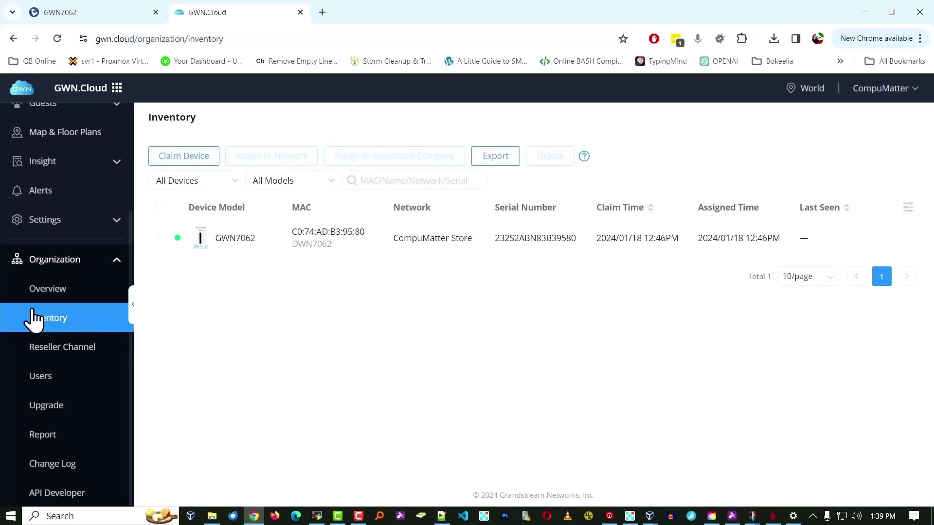
{"action": "scroll", "coordinate": [69, 267], "scroll_direction": "up", "scroll_amount": 1}
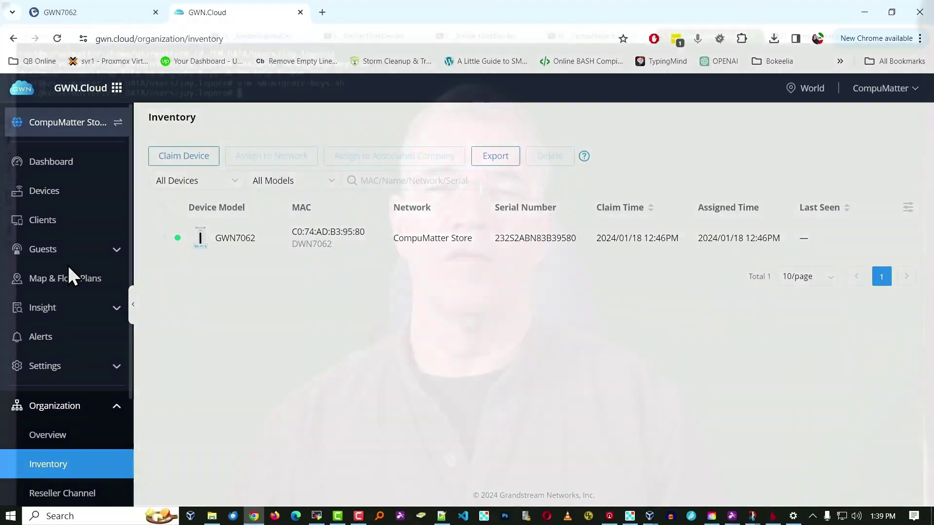